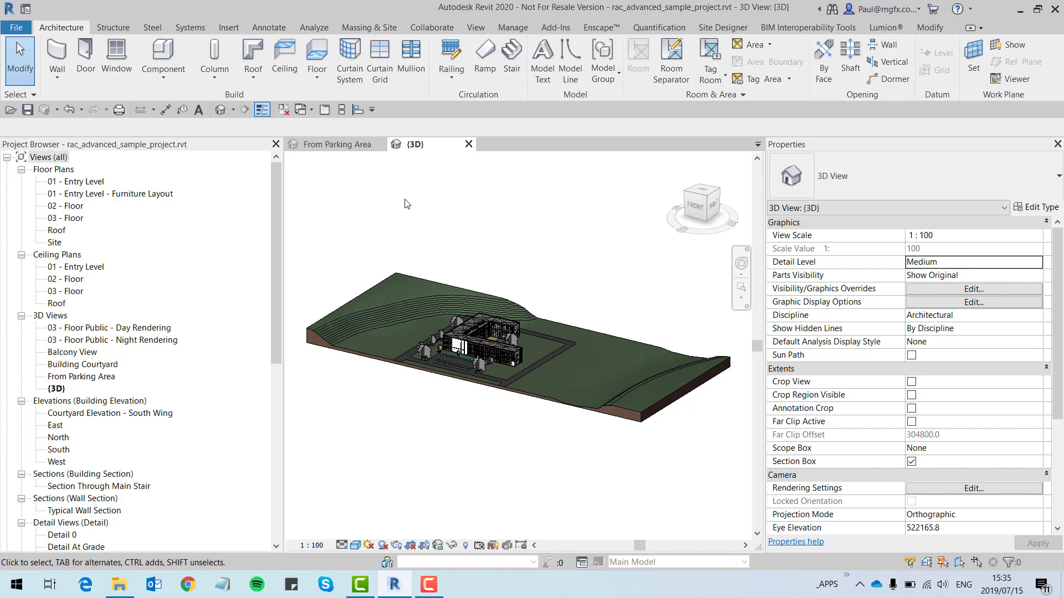
Review the default file locations in Revit's Options, then close the dialog
left_click(16, 28)
left_click(221, 379)
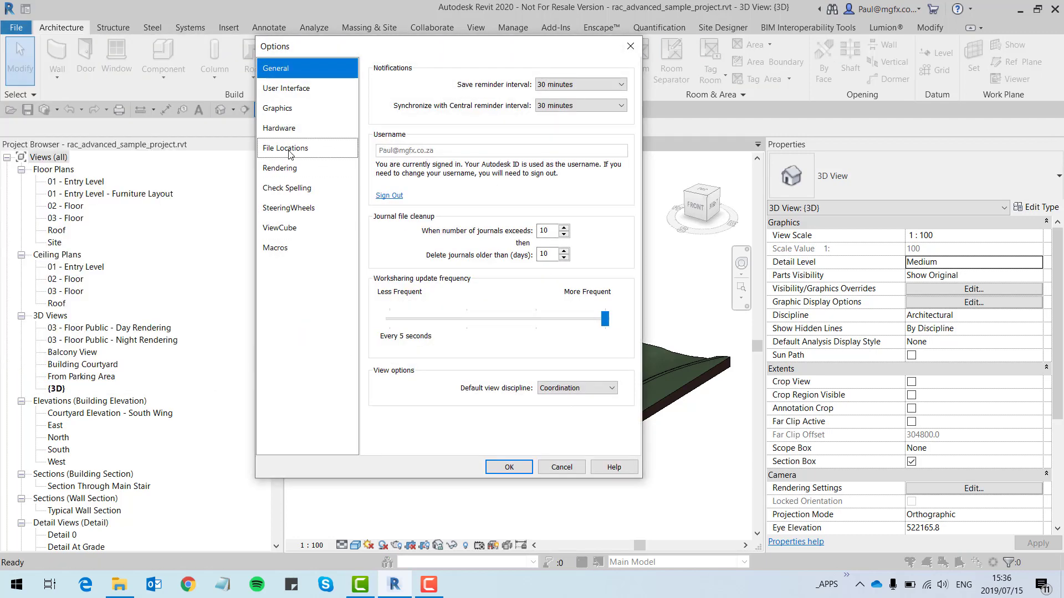
left_click(288, 150)
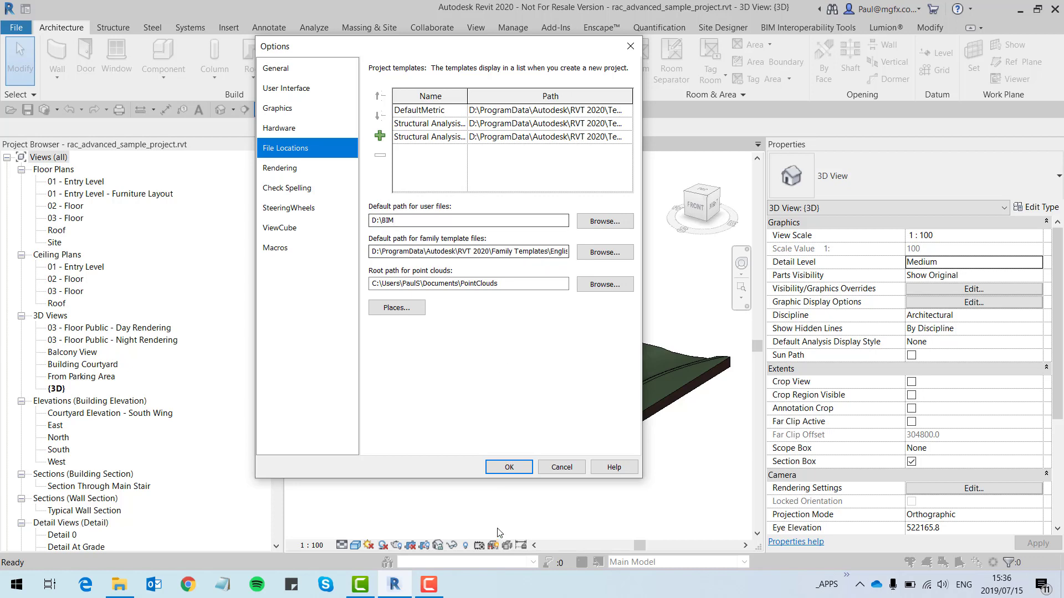
left_click(509, 468)
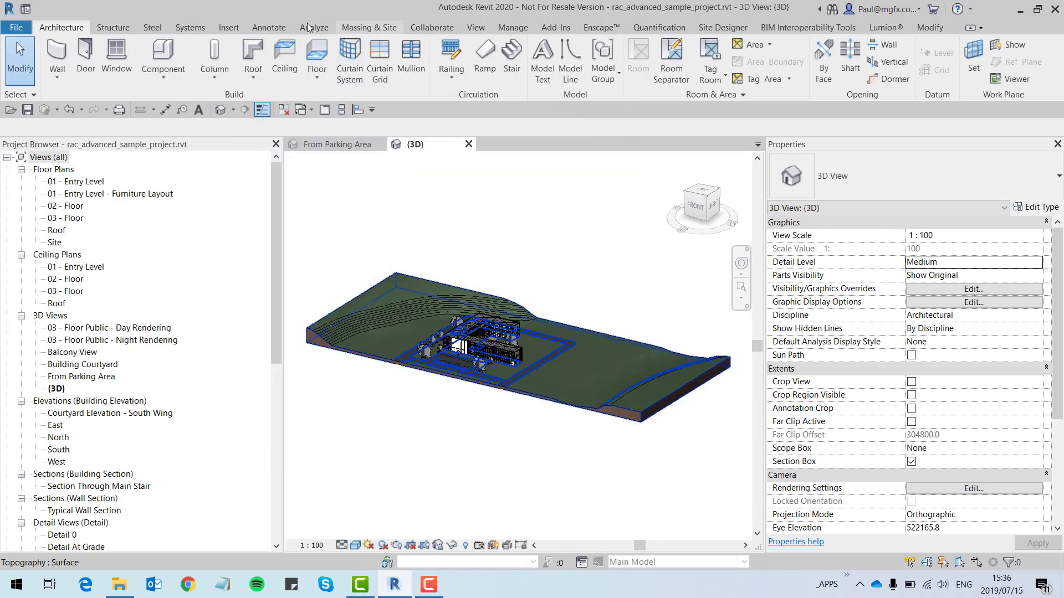
Attempt collaboration, dismiss the read-only save error, and begin Save As Project
left_click(435, 27)
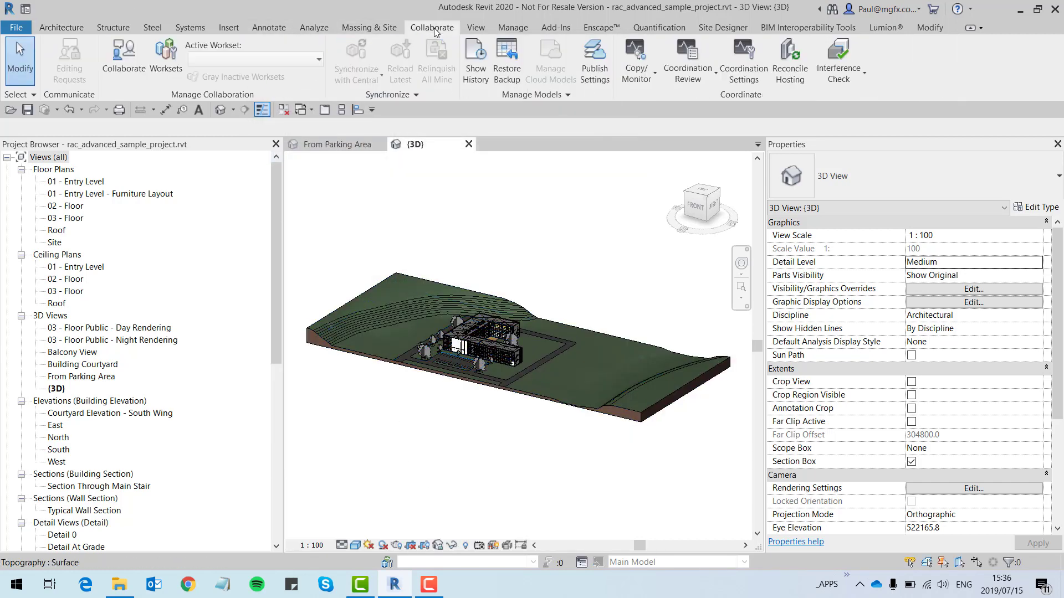
left_click(127, 51)
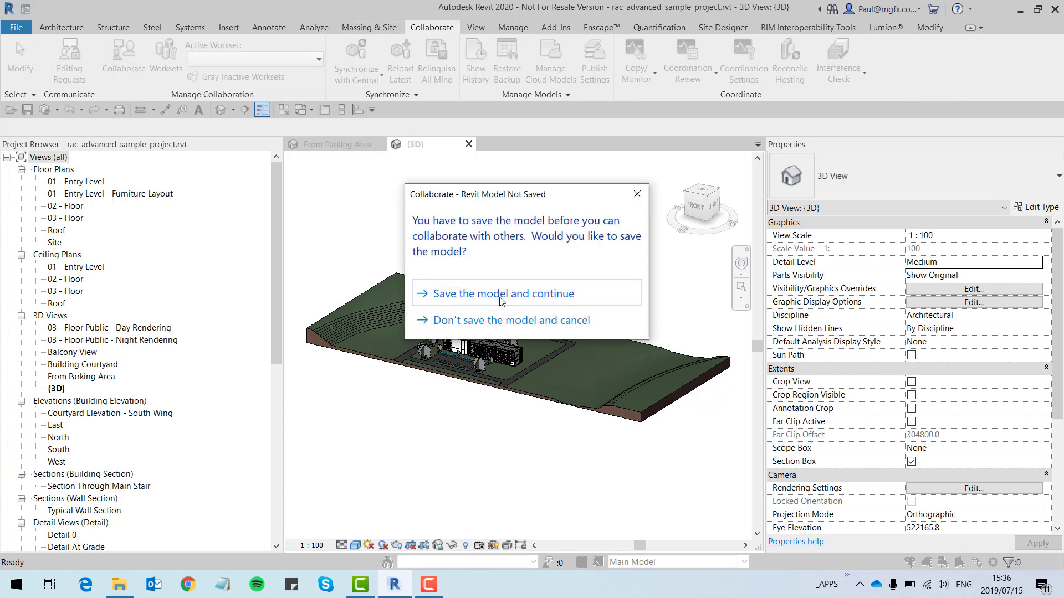
left_click(492, 295)
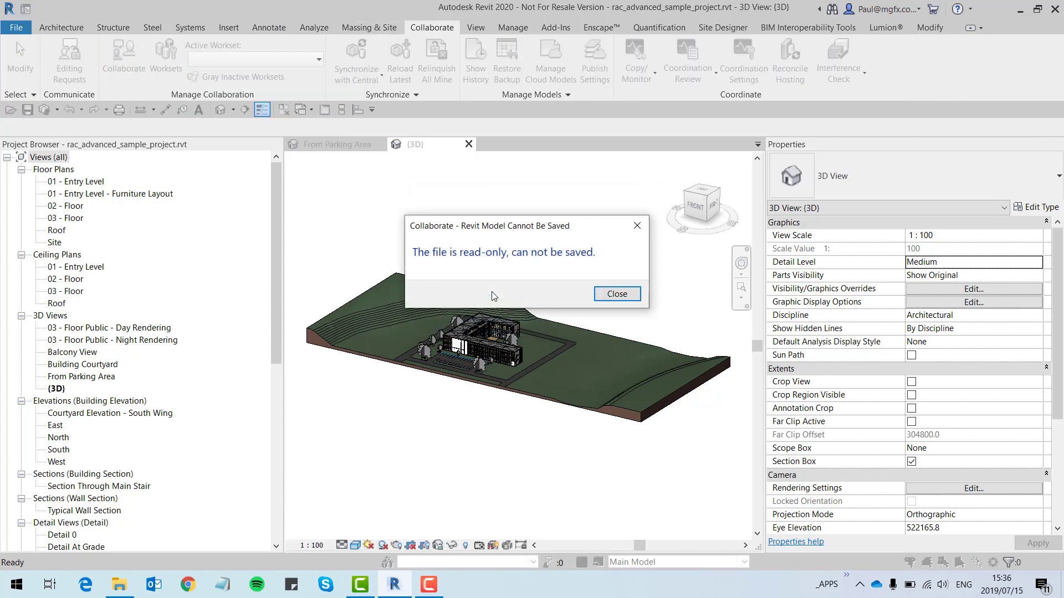
left_click(617, 294)
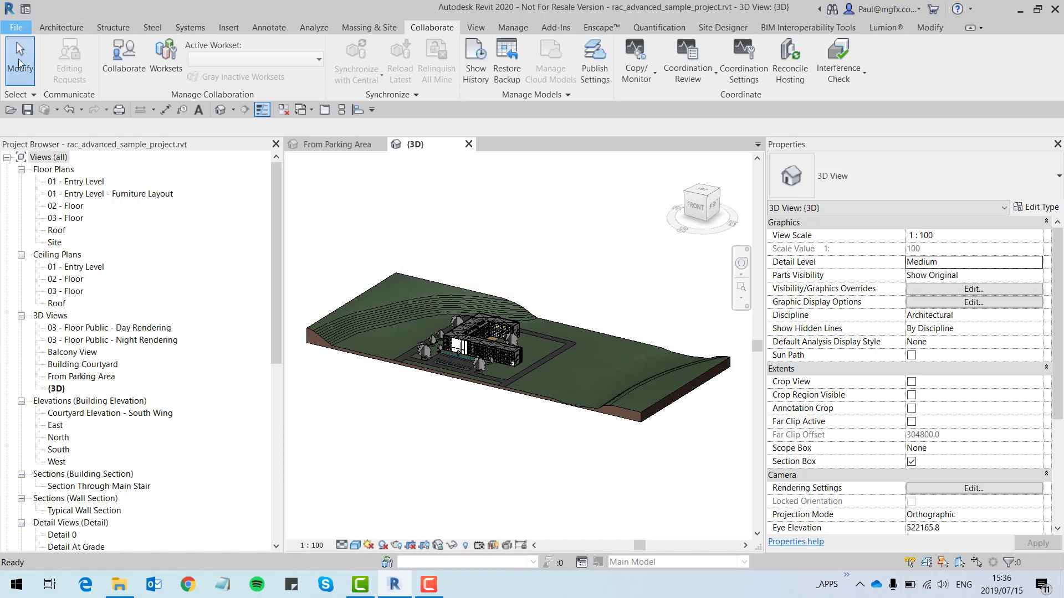
left_click(16, 28)
mouse_move(52, 206)
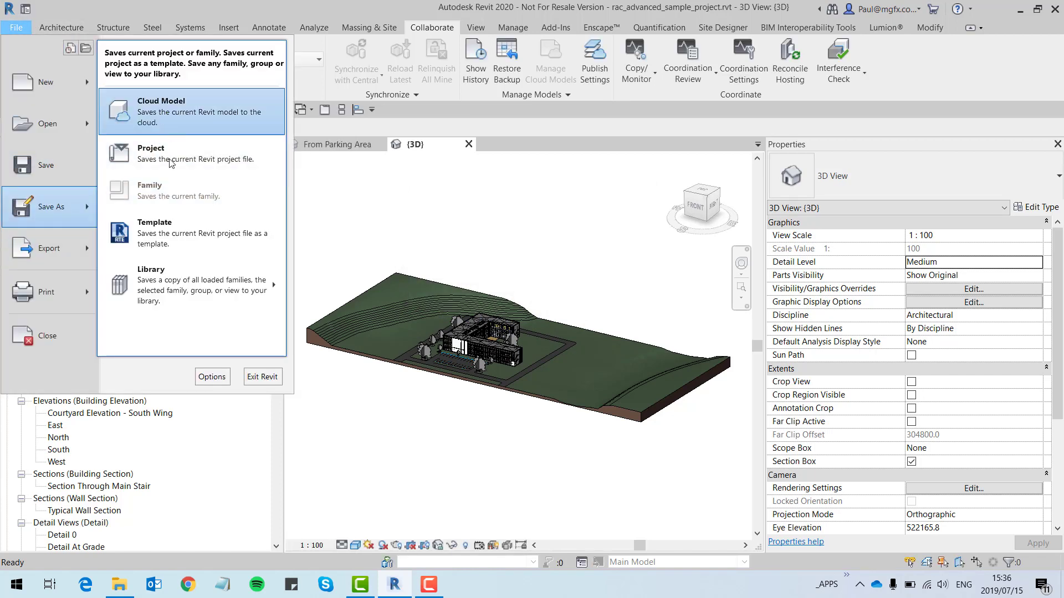
left_click(166, 153)
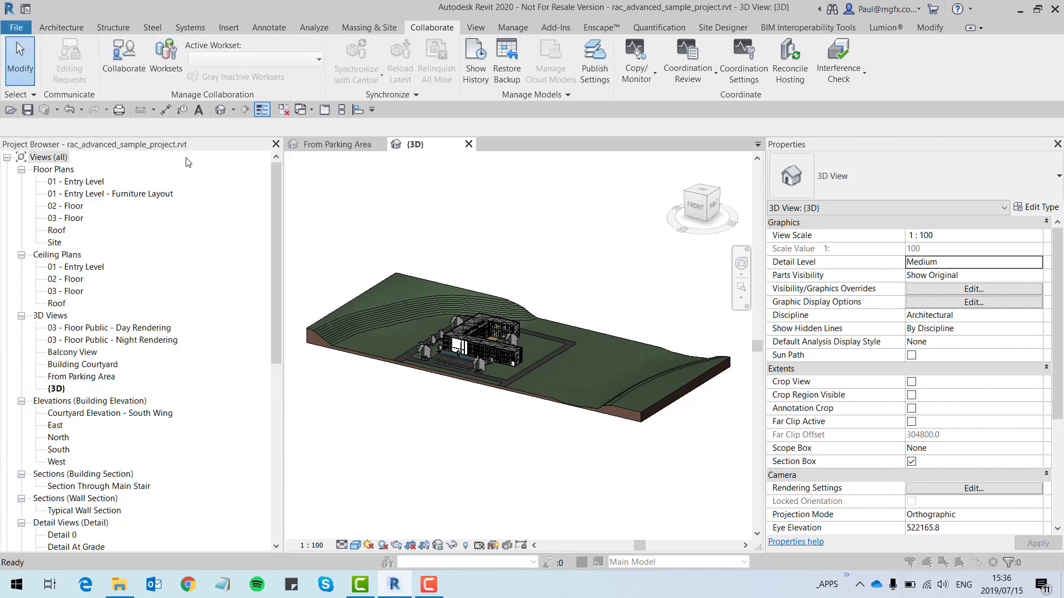
Create a new folder named temp on Data (D:) and save the project copy into it
left_click(410, 154)
left_click(421, 245)
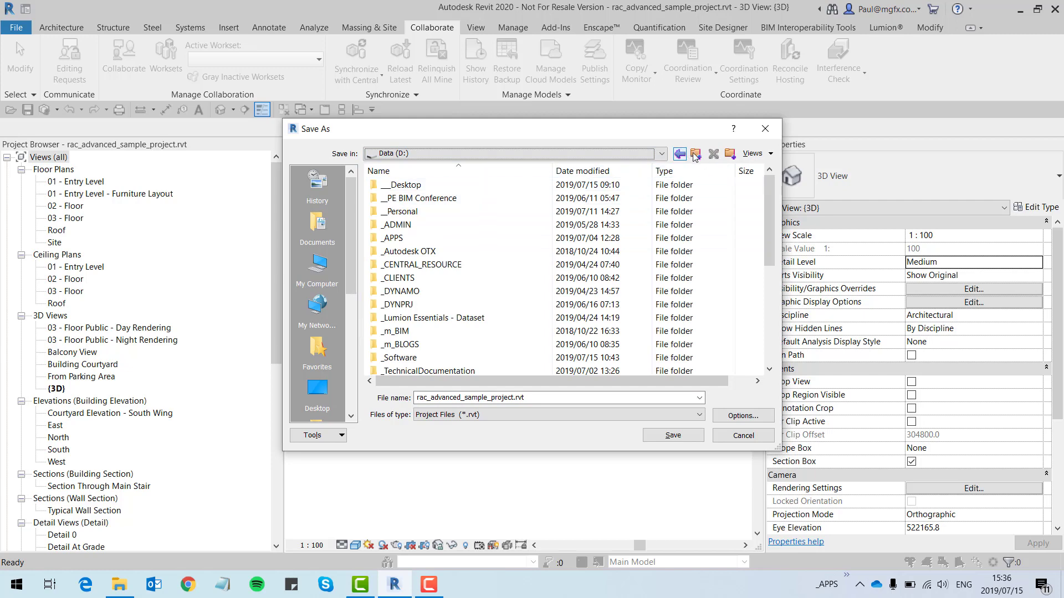
left_click(729, 157)
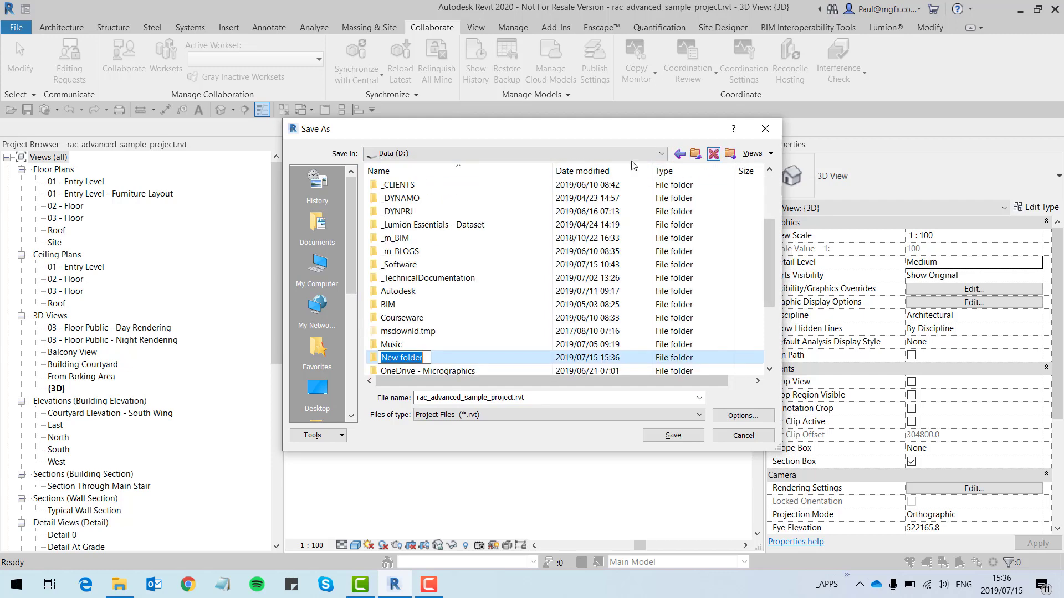
left_click(376, 361)
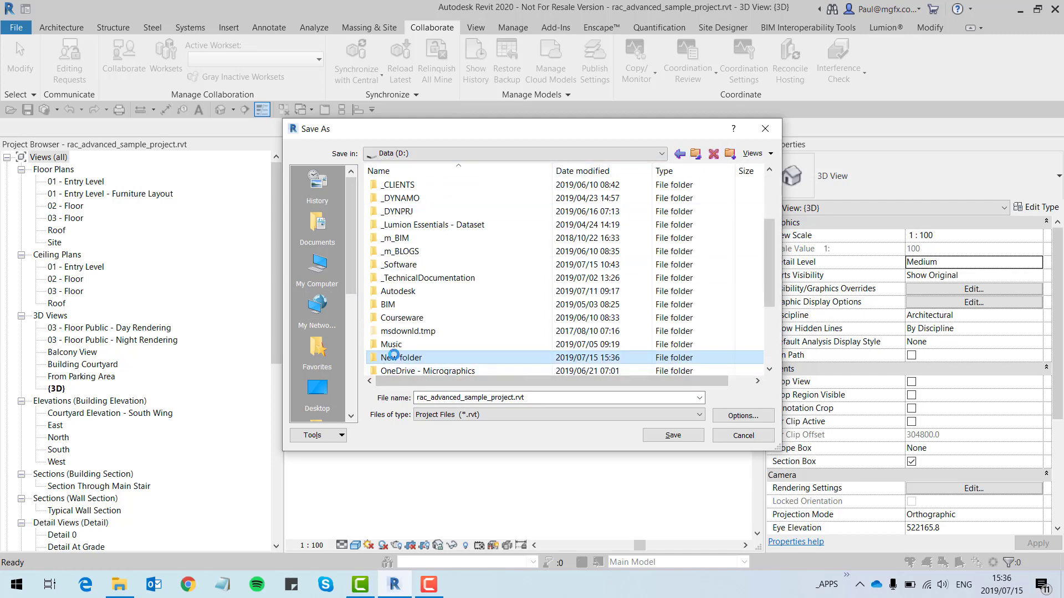
right_click(389, 359)
left_click(424, 330)
type("temp")
key("Return")
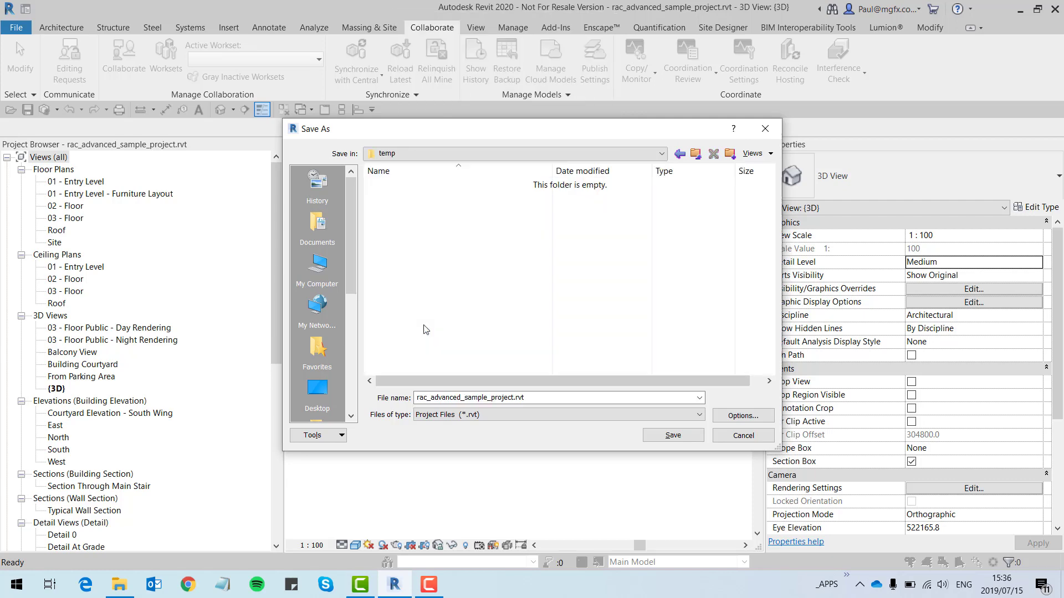
left_click(673, 435)
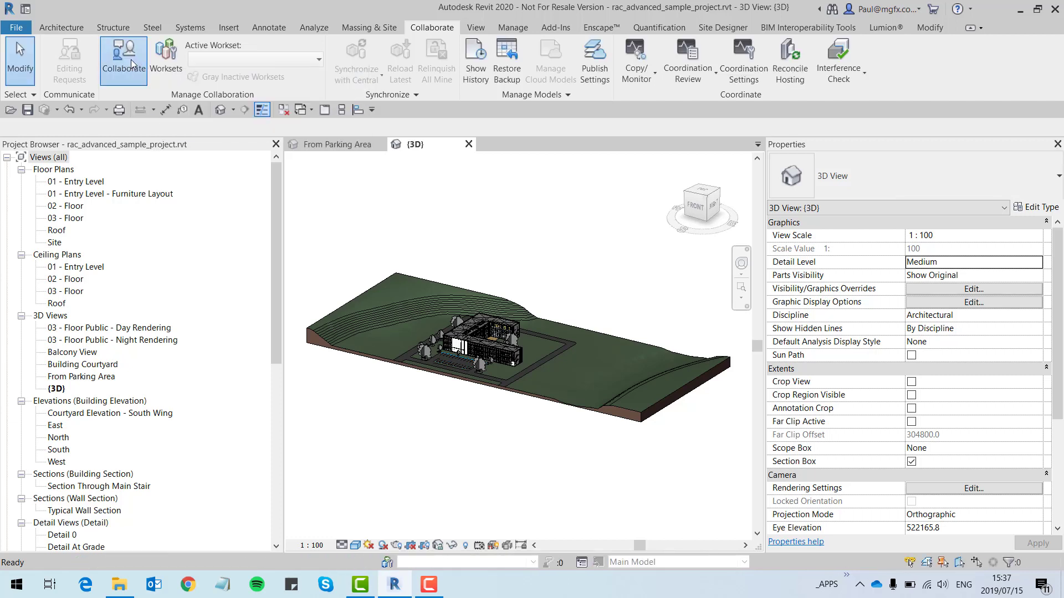
Enable worksharing within the network, leaving Workset1 as the active workset
left_click(132, 65)
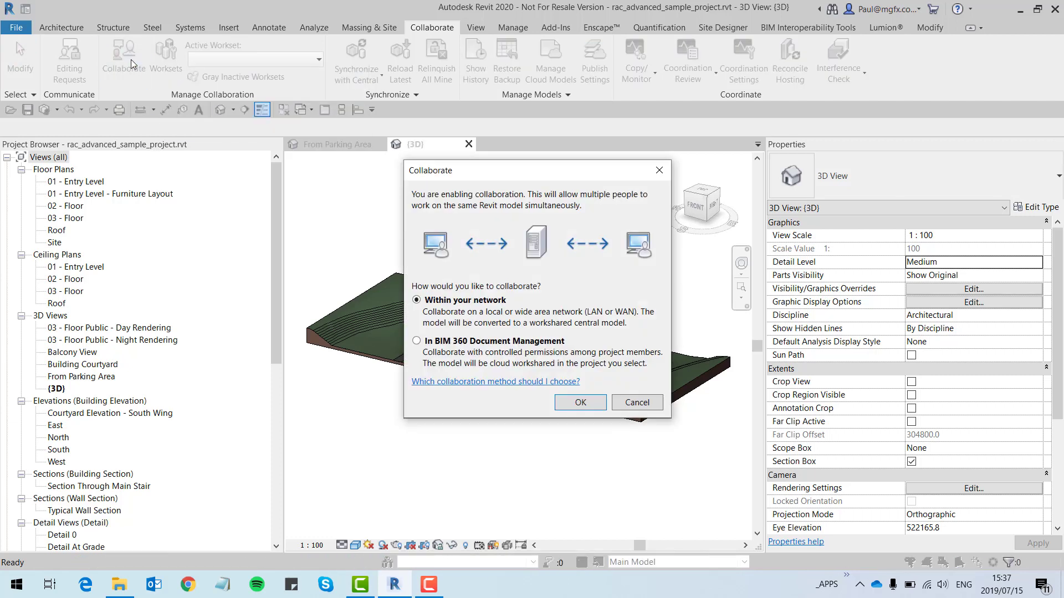
left_click(580, 403)
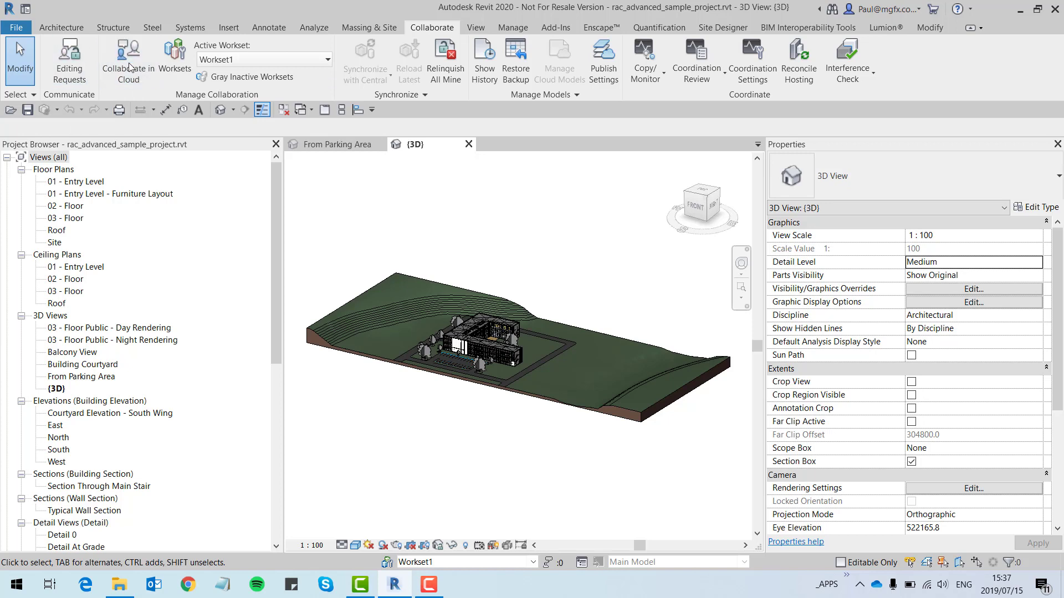
Begin Save As Project with the default Options, editing the file name to rac_advanced_sample_project_CENTRAL.rvt
left_click(14, 29)
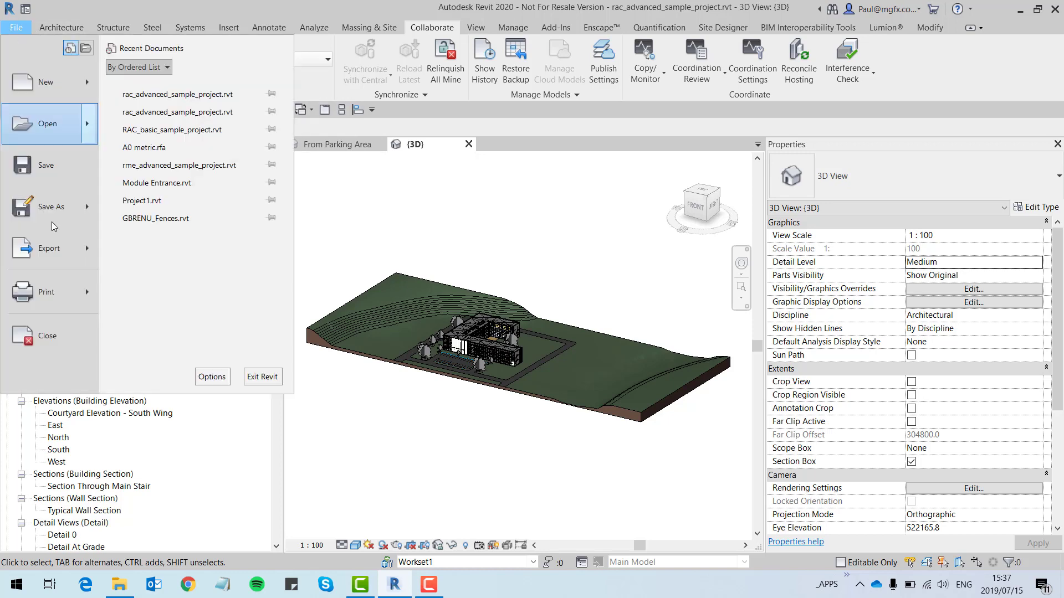
mouse_move(50, 207)
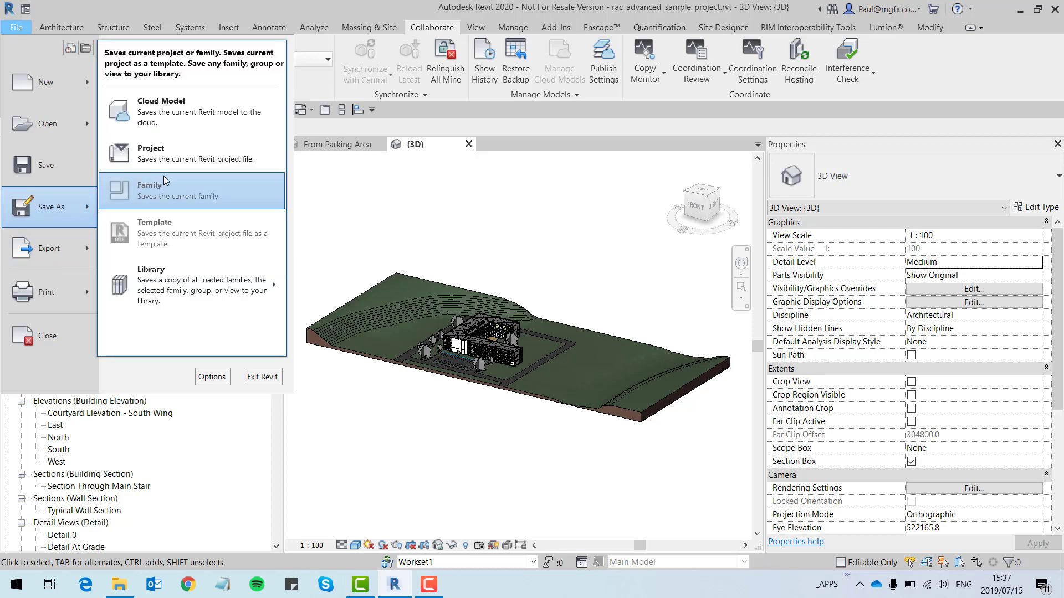
left_click(190, 149)
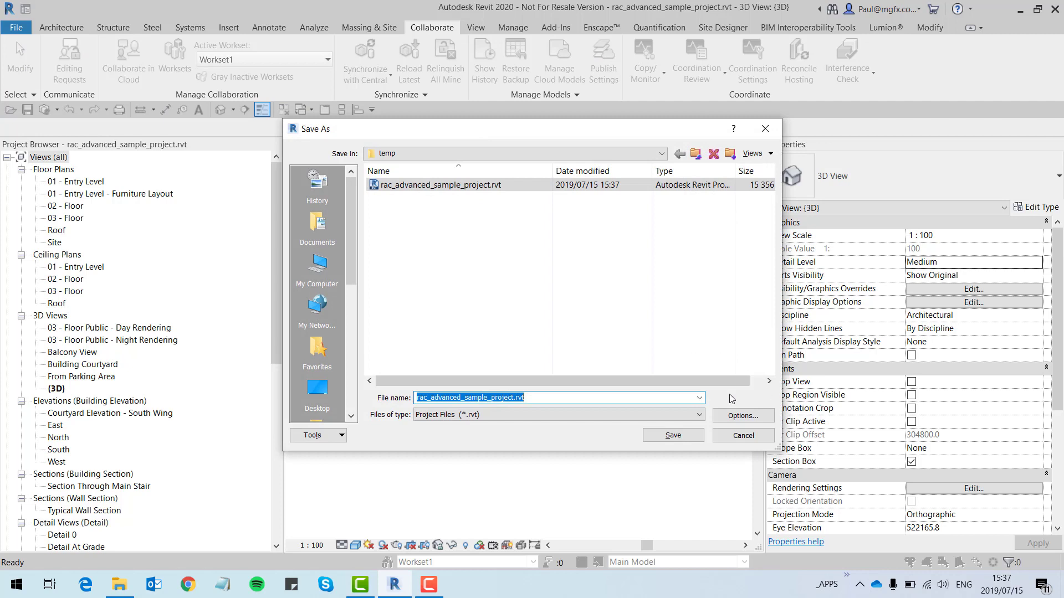
left_click(746, 413)
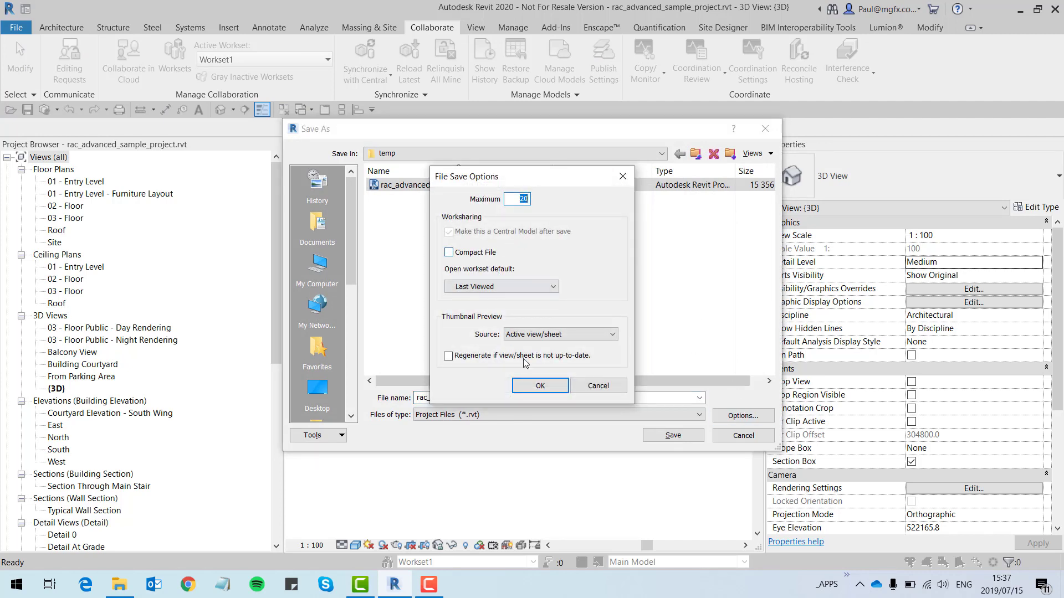
left_click(542, 387)
left_click(516, 402)
key("Tab")
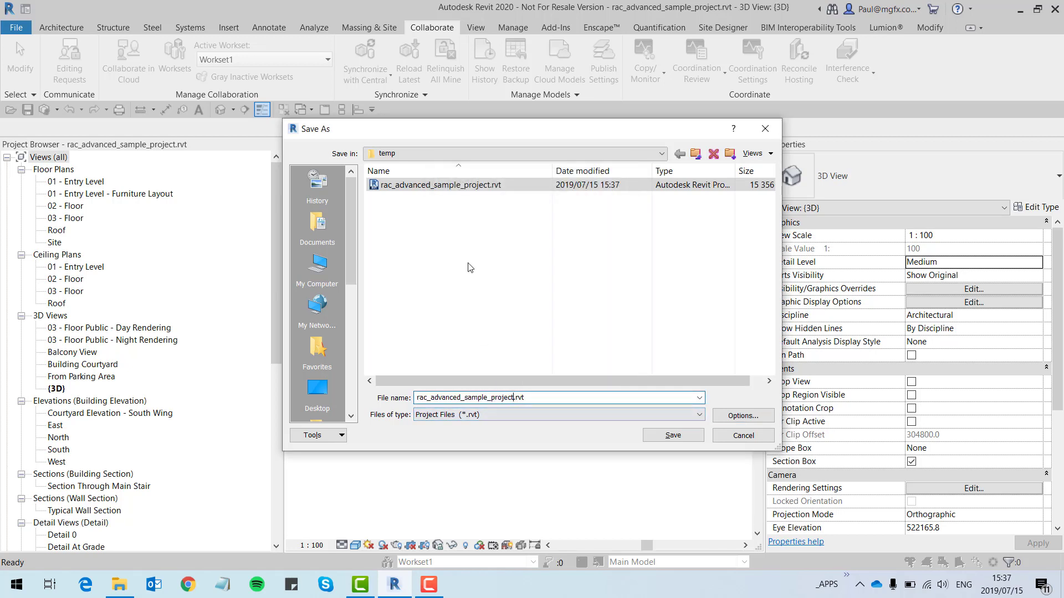
type("_CENTRAL")
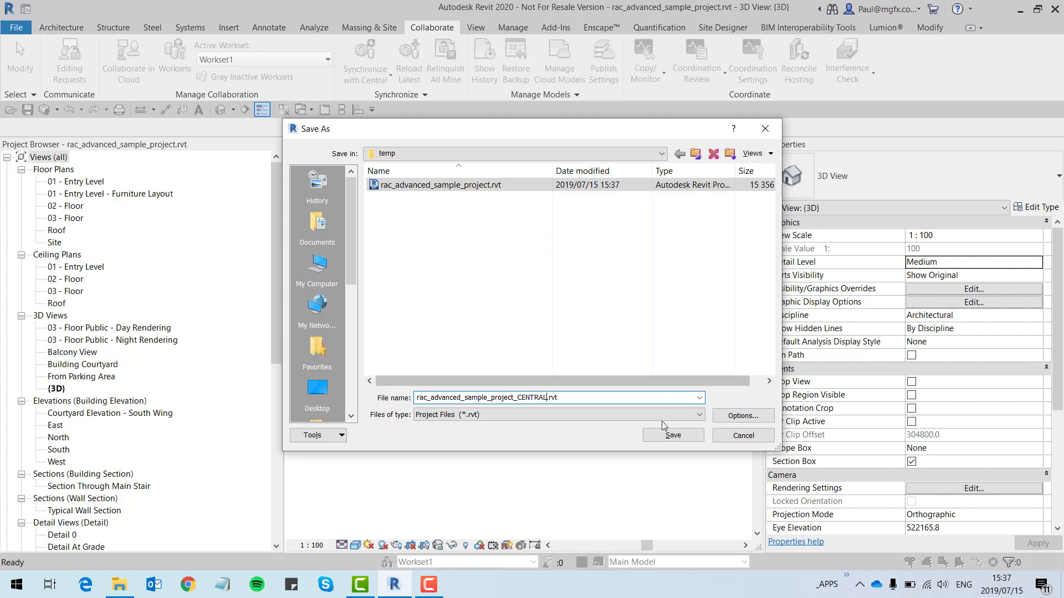
Save the central model in temp, then synchronize with central, relinquishing user-created worksets
left_click(664, 438)
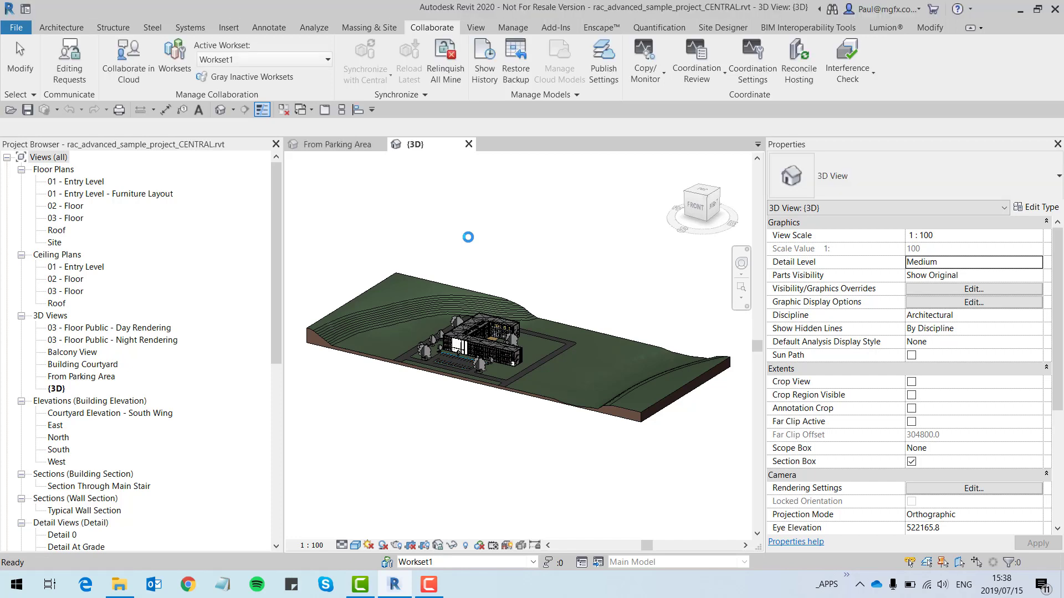
left_click(42, 111)
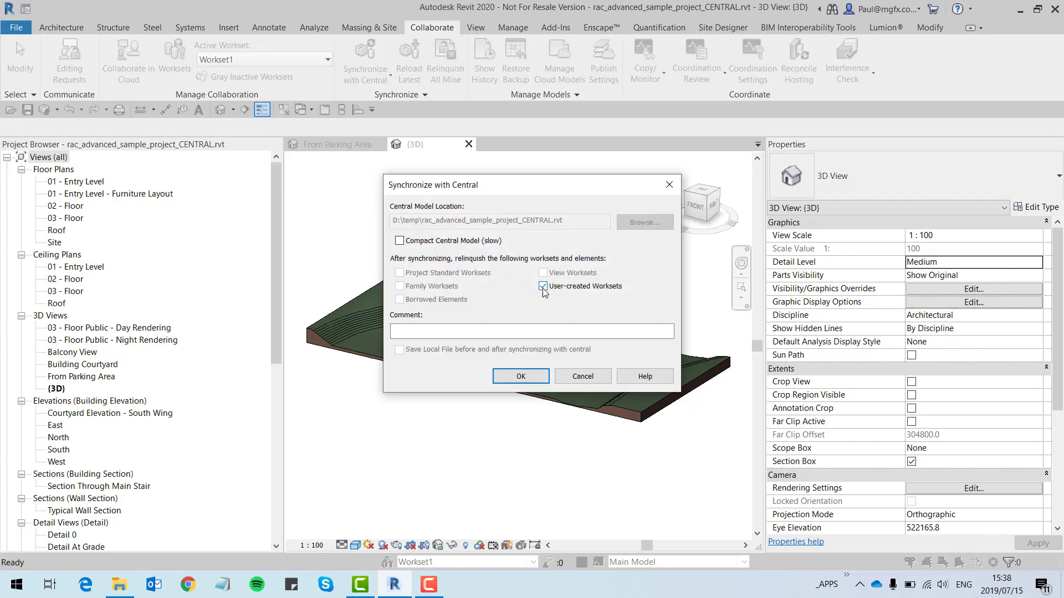
left_click(512, 378)
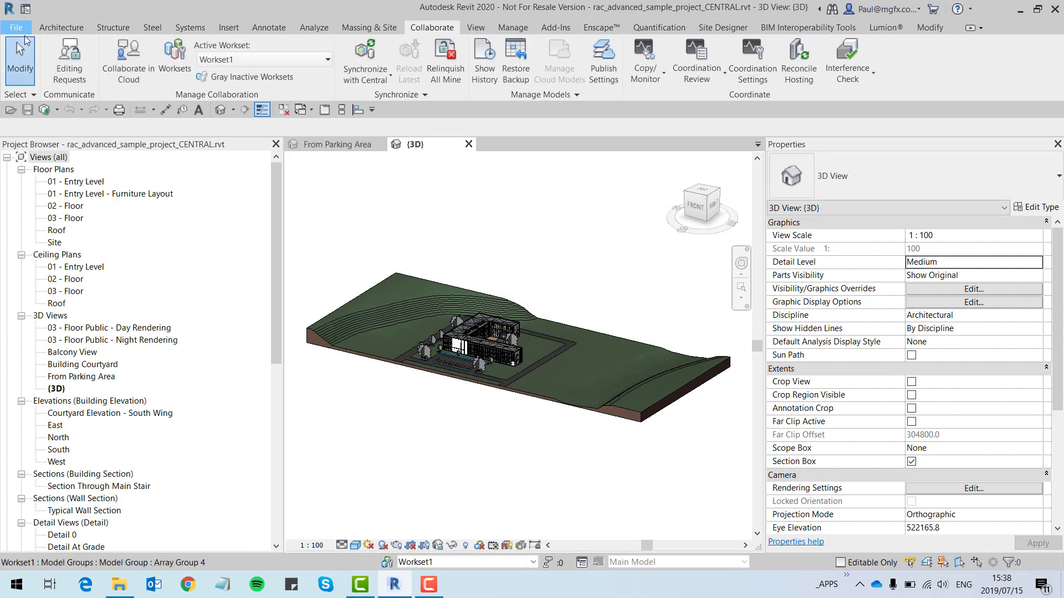
Close the project and reopen rac_advanced_sample_project_CENTRAL.rvt as a new local copy
left_click(26, 28)
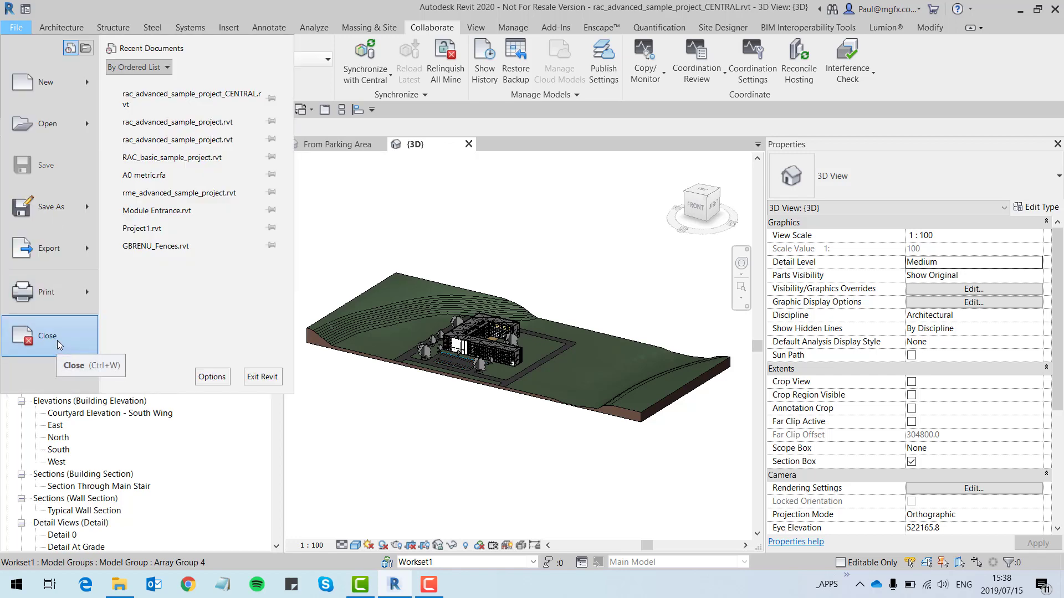
left_click(57, 340)
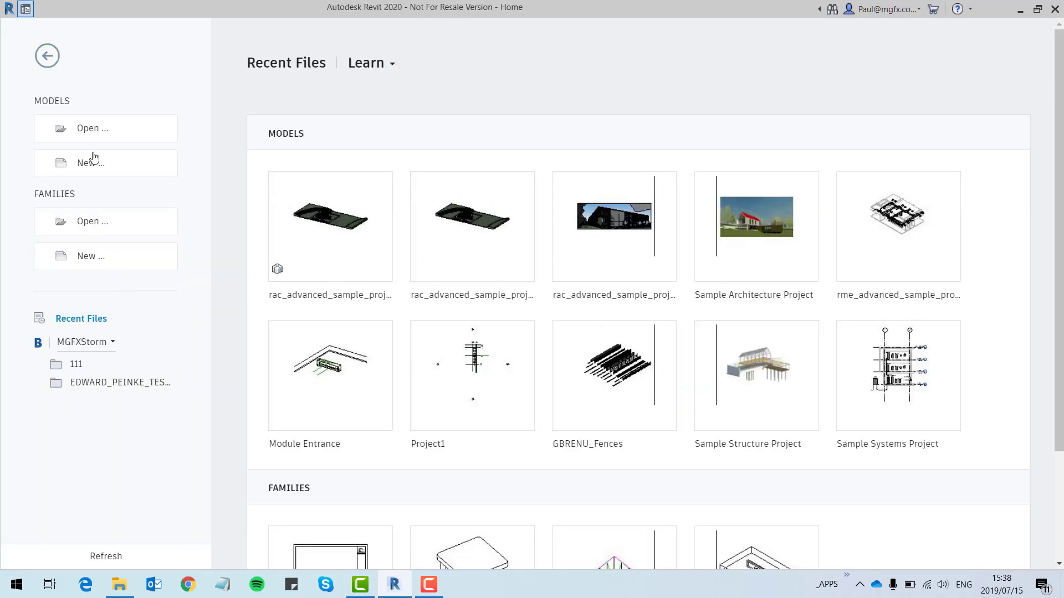
left_click(87, 131)
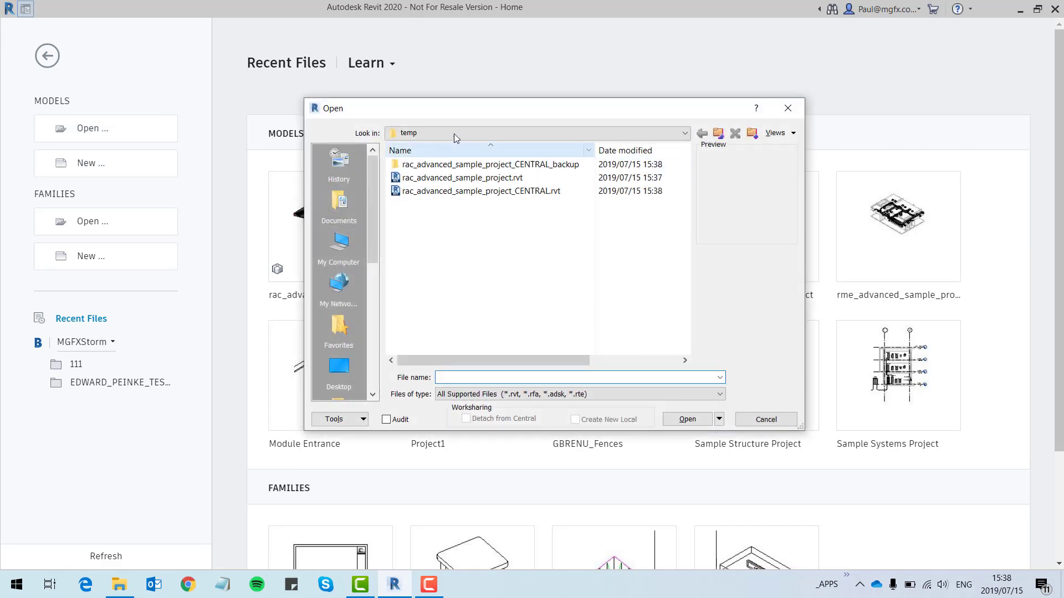
left_click(463, 191)
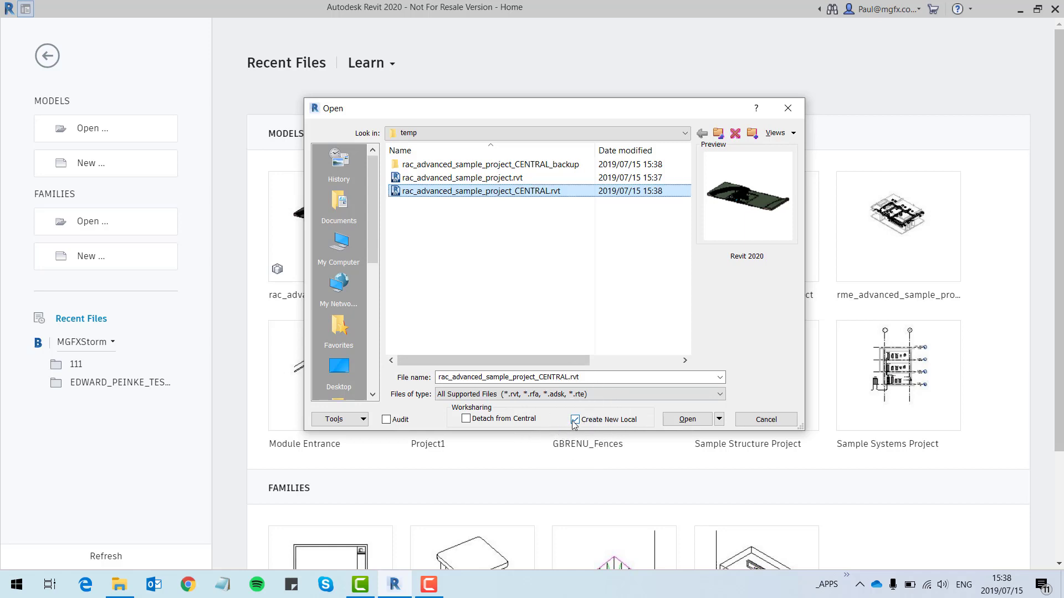
left_click(683, 421)
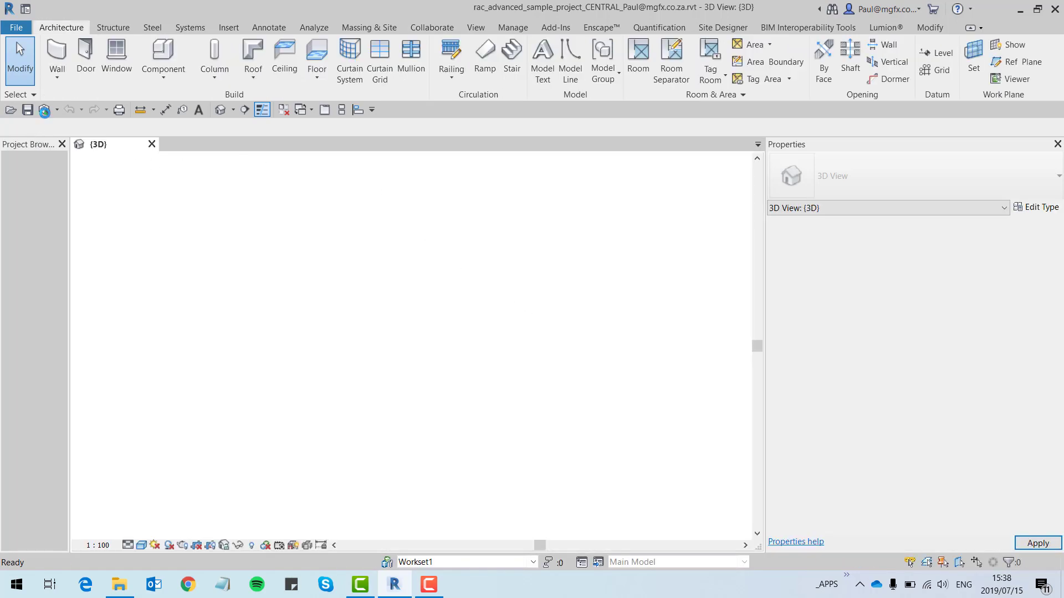
Synchronize the local copy with central, close the project, and switch to File Explorer
left_click(45, 109)
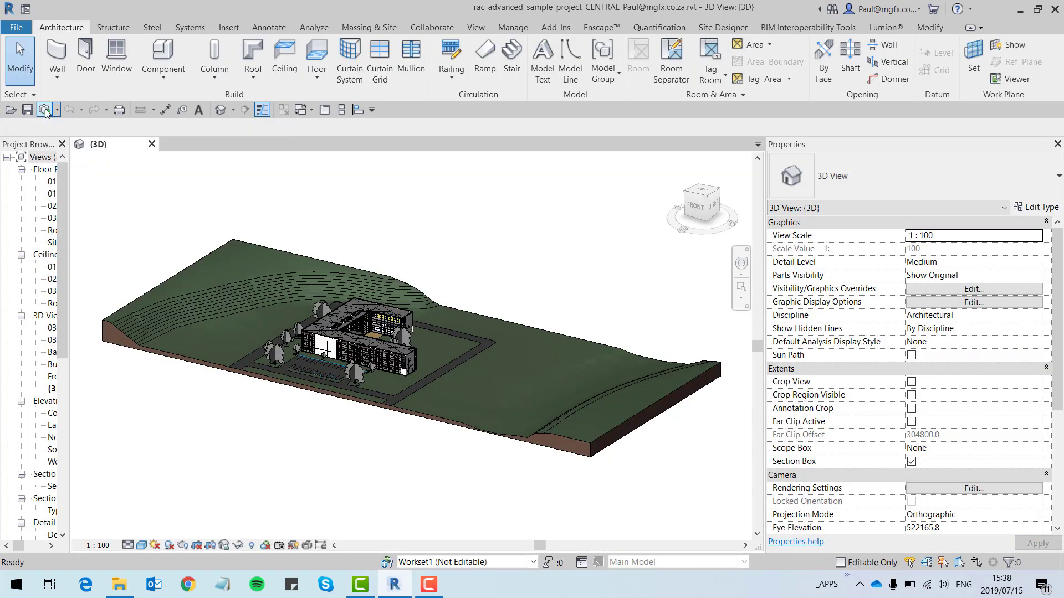
left_click(532, 377)
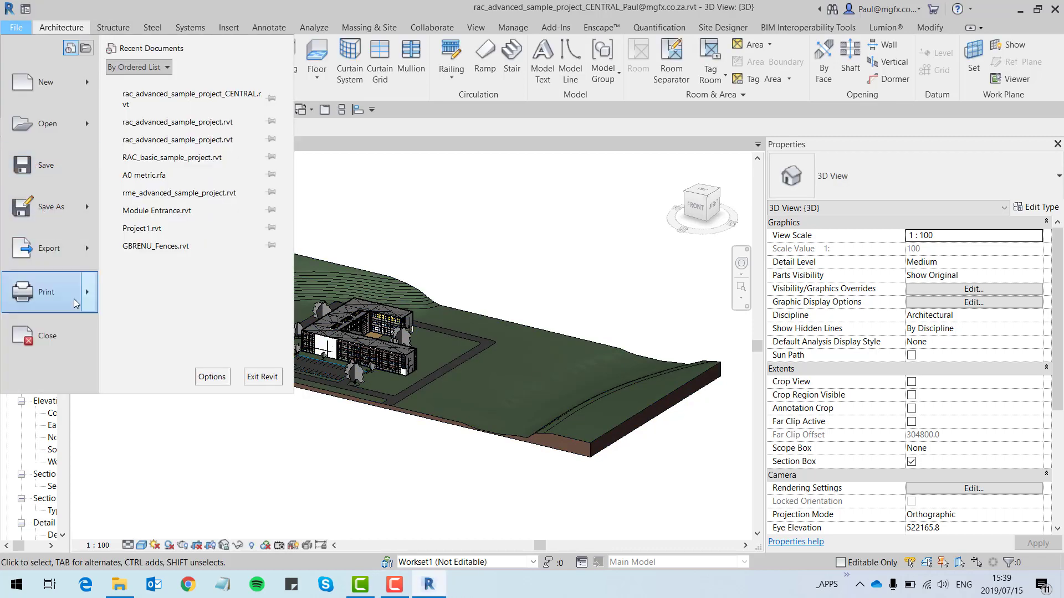
left_click(61, 335)
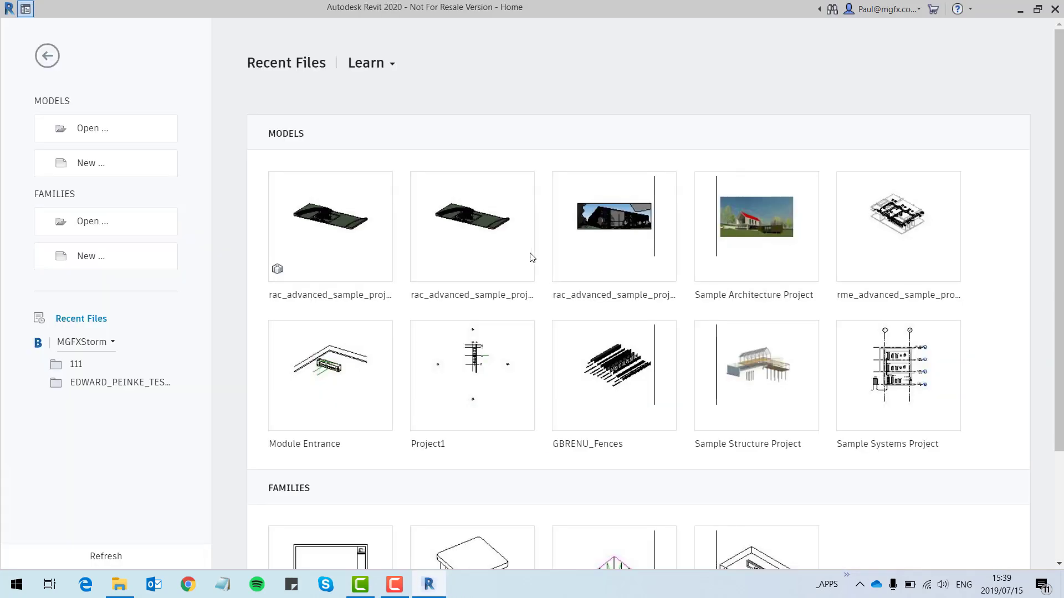
left_click(119, 585)
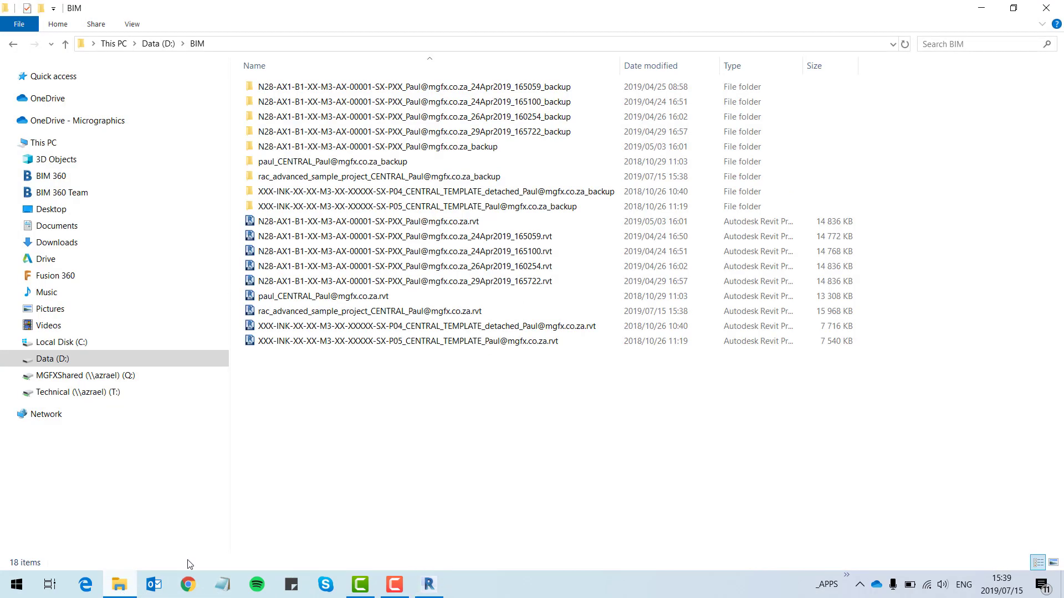
mouse_move(51, 358)
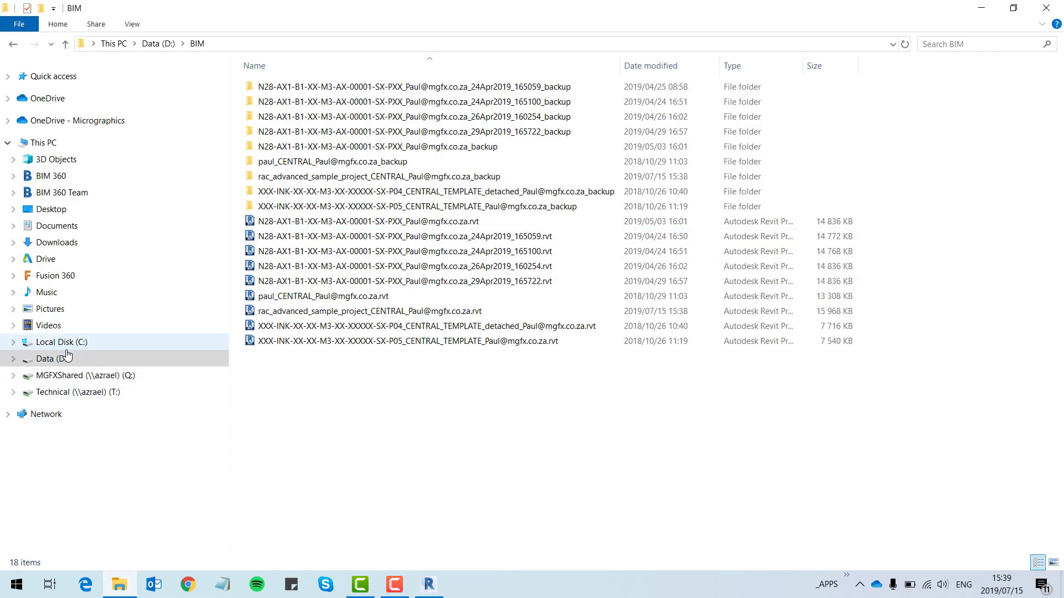
Inspect the three project items in D:\temp with a widened Name column, then return to Data (D:)
left_click(63, 345)
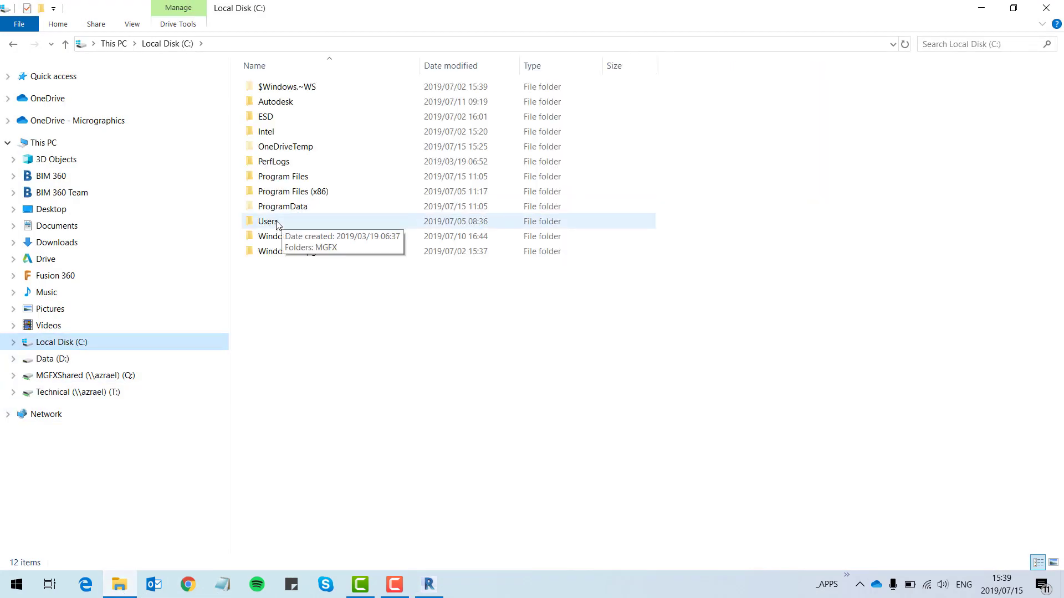
left_click(83, 359)
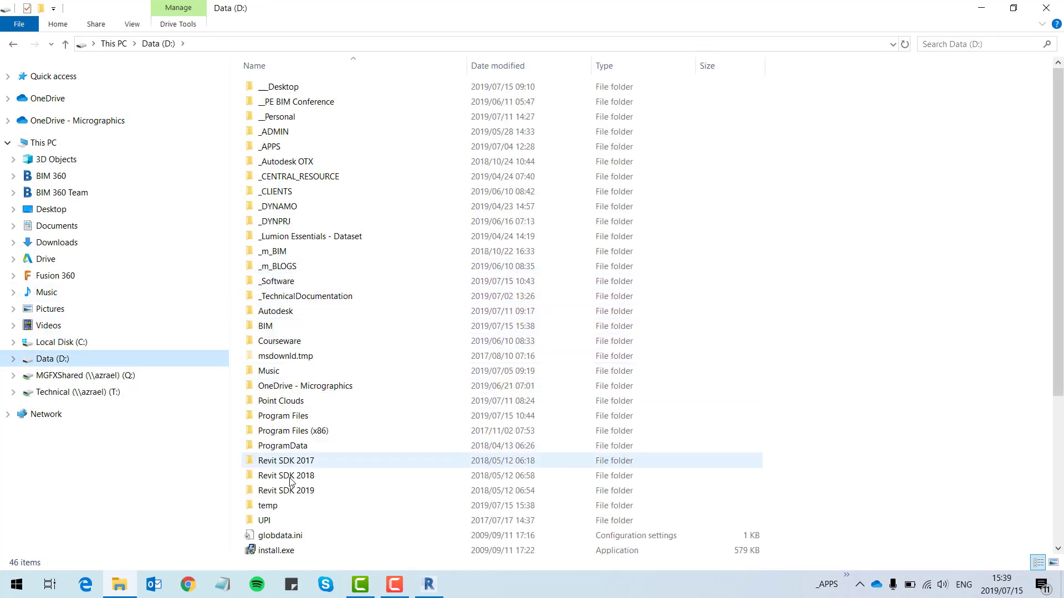
double_click(283, 506)
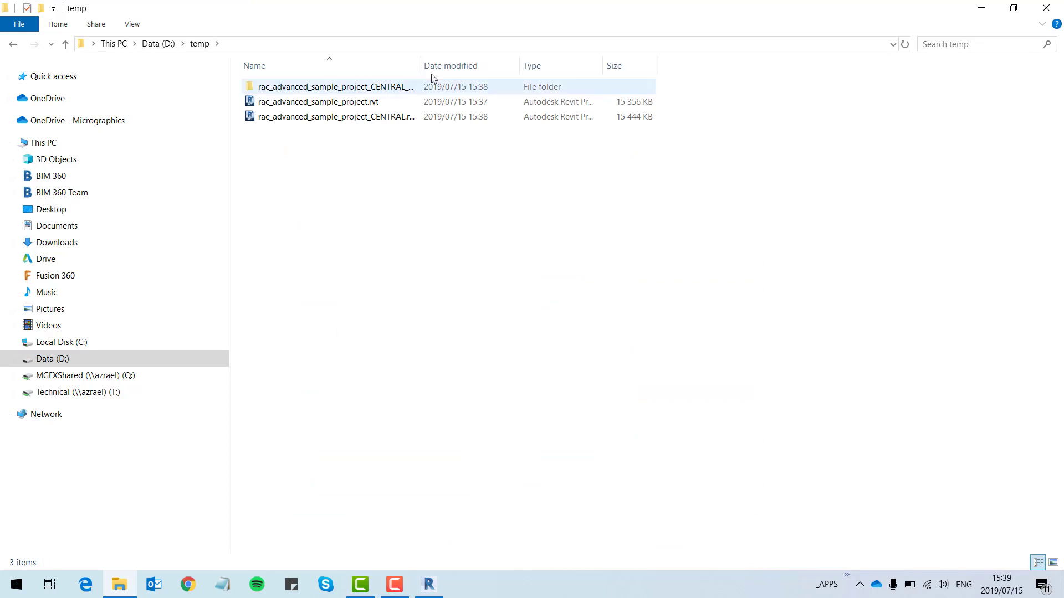
left_click_drag(420, 61, 521, 62)
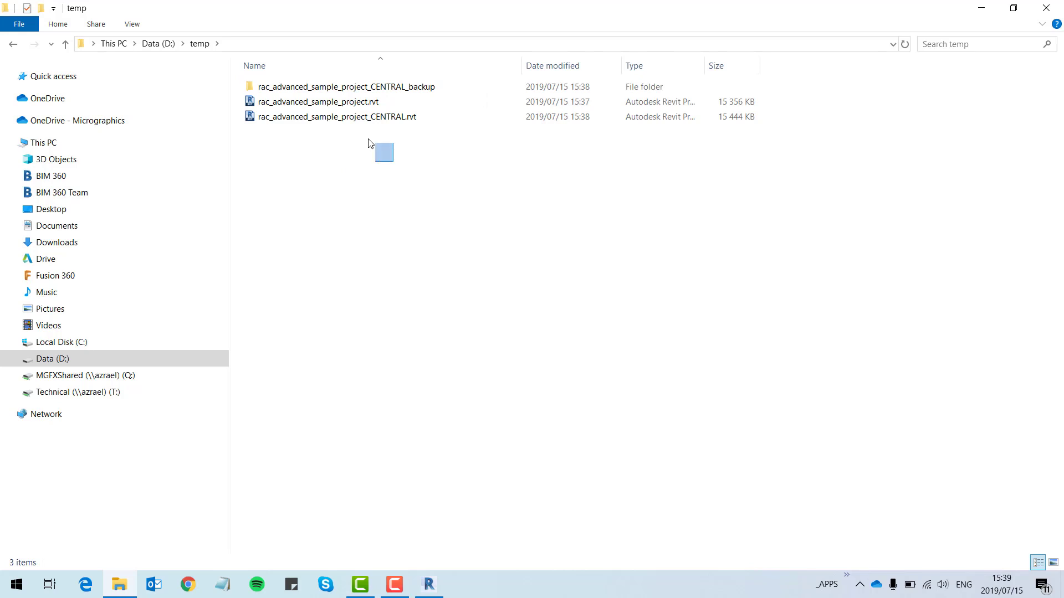
left_click_drag(365, 138, 290, 86)
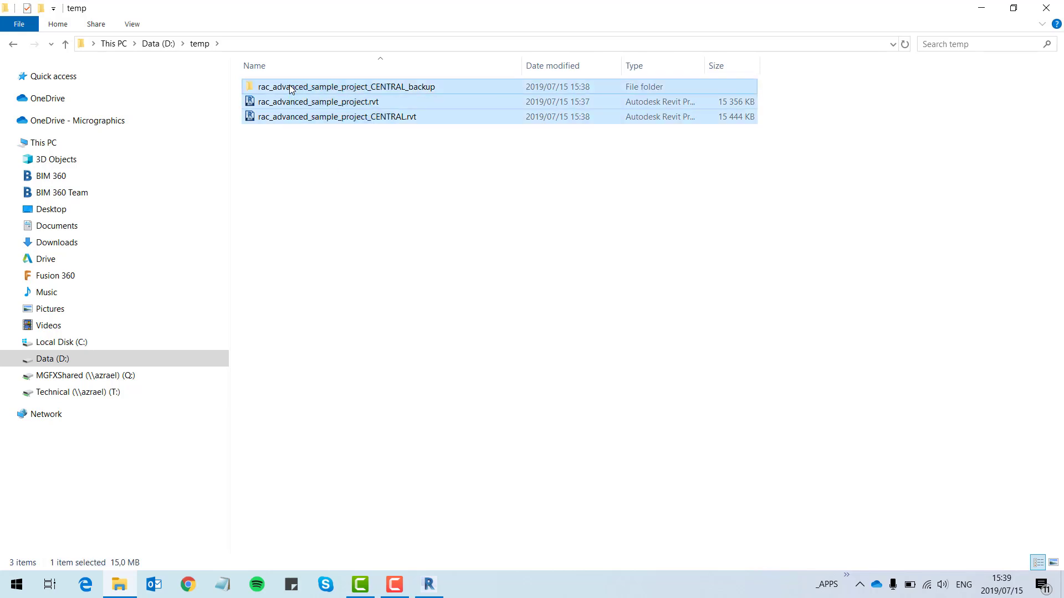
left_click(165, 48)
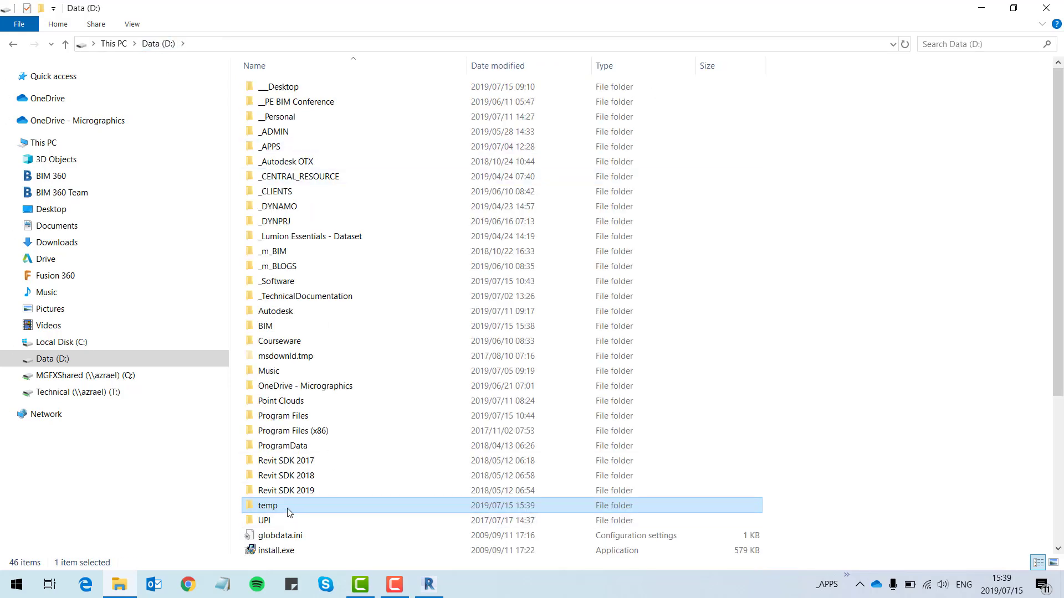
Try deleting the temp folder, then quit Revit to release the locked files
right_click(290, 507)
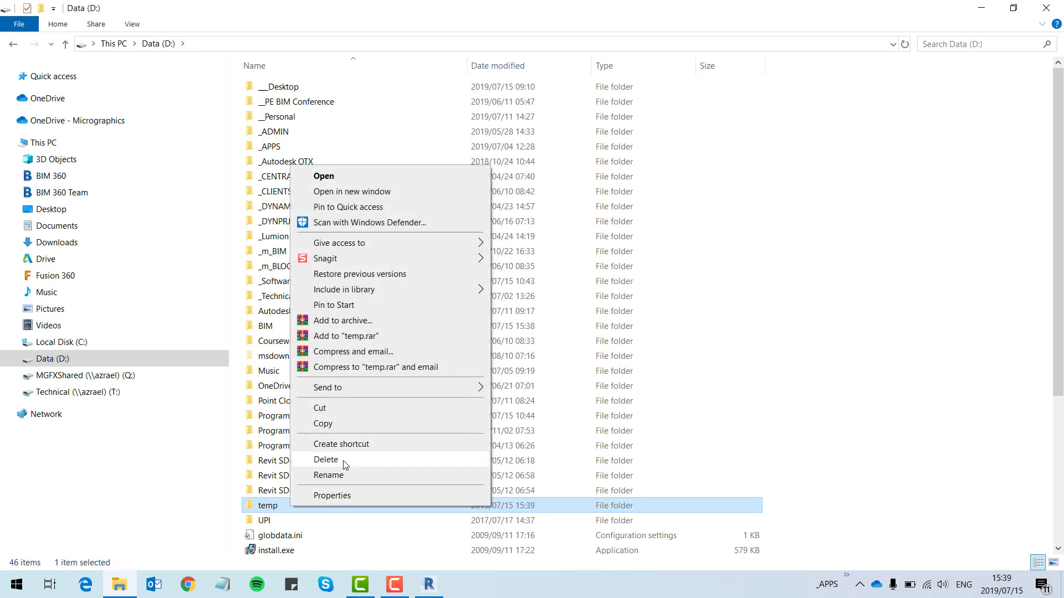
left_click(344, 465)
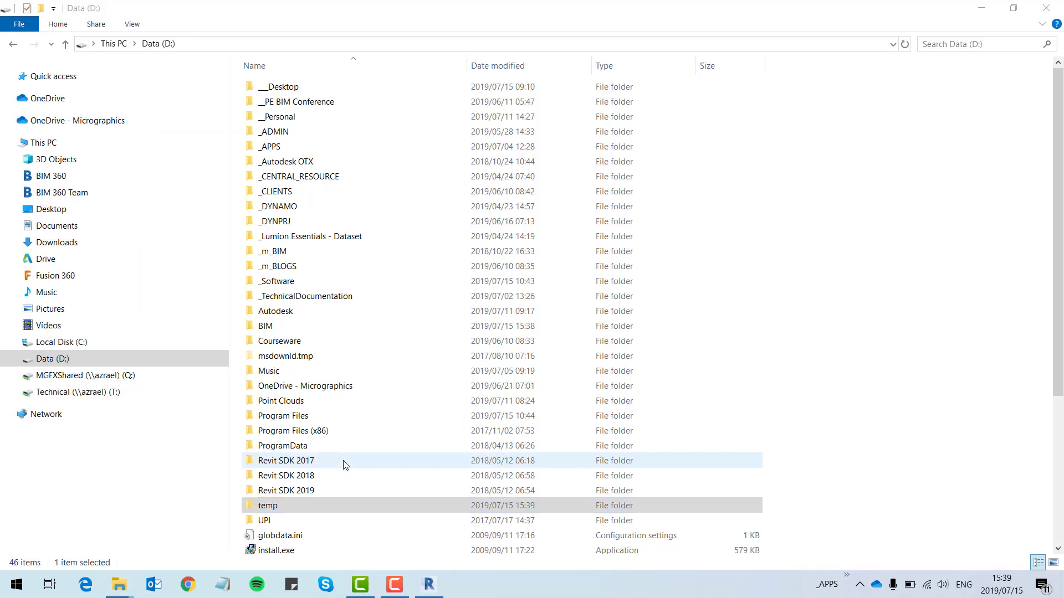
left_click(311, 259)
left_click(429, 586)
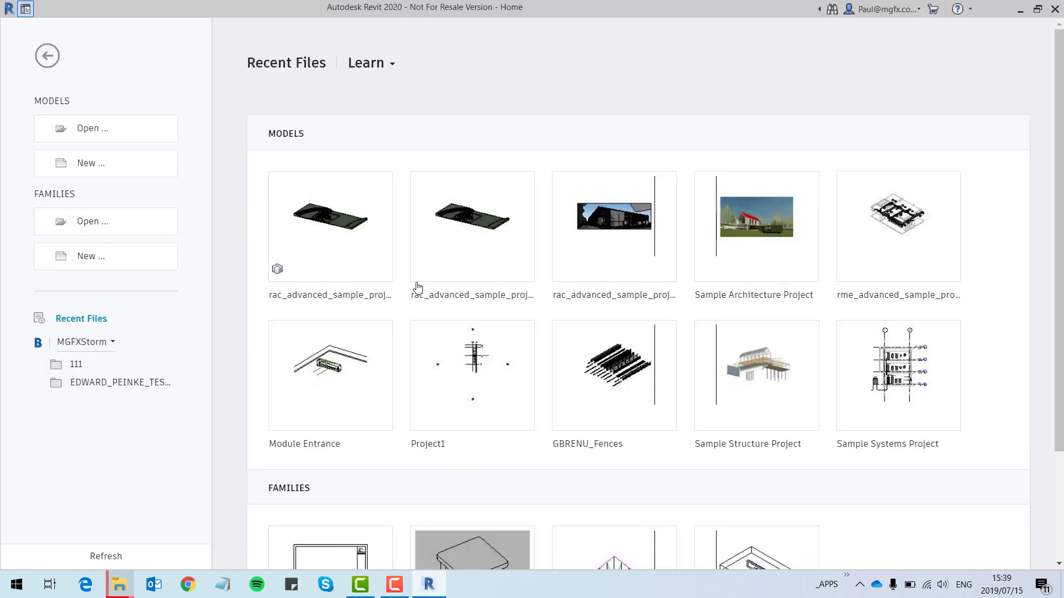
left_click(1055, 11)
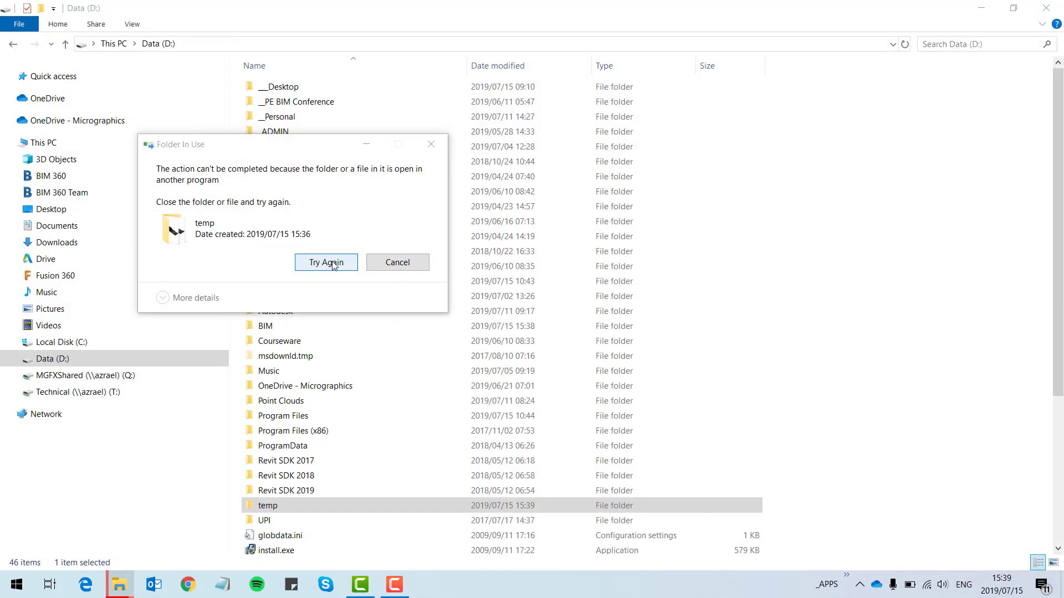
Retry deleting the temp folder until it is removed from Data (D:)
left_click(334, 265)
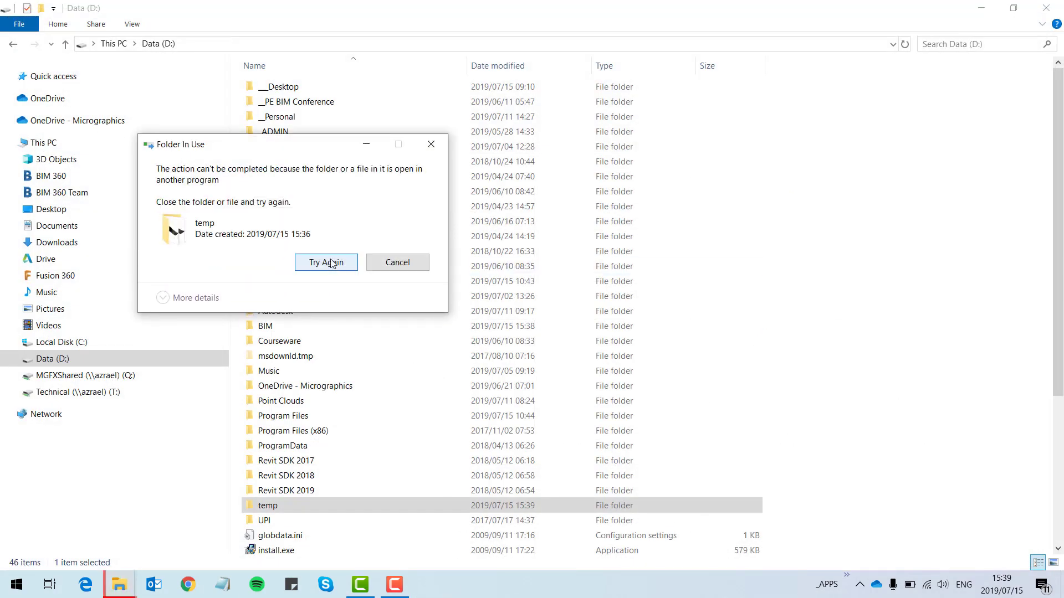
left_click(334, 265)
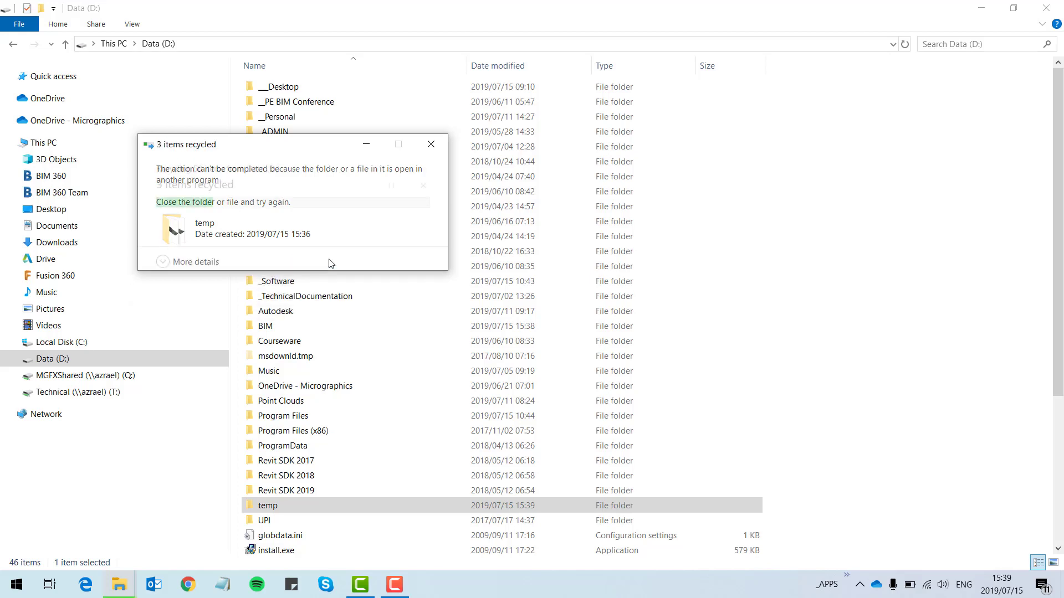
left_click(431, 144)
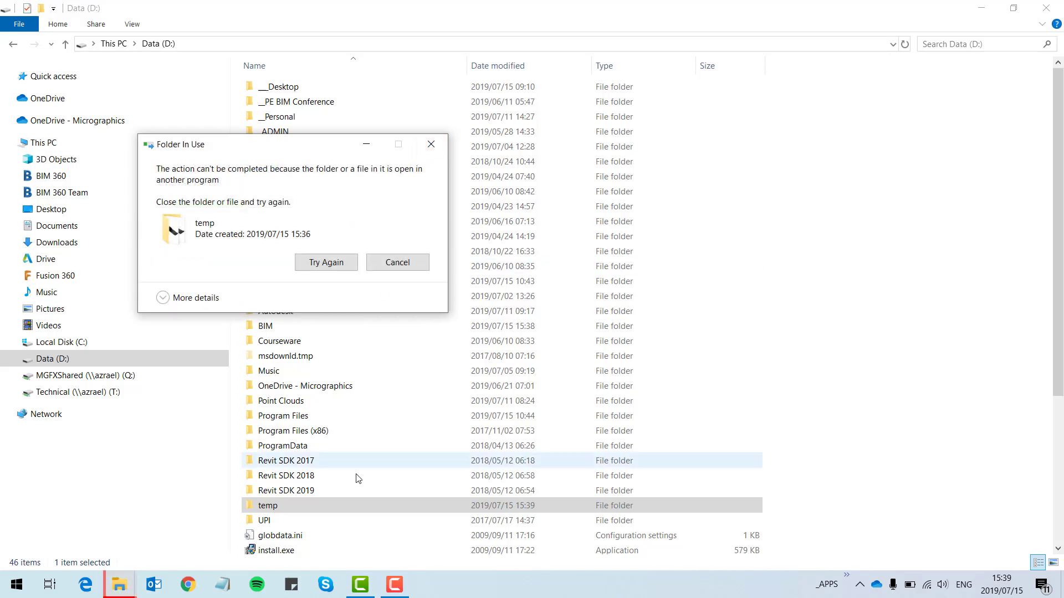
right_click(306, 506)
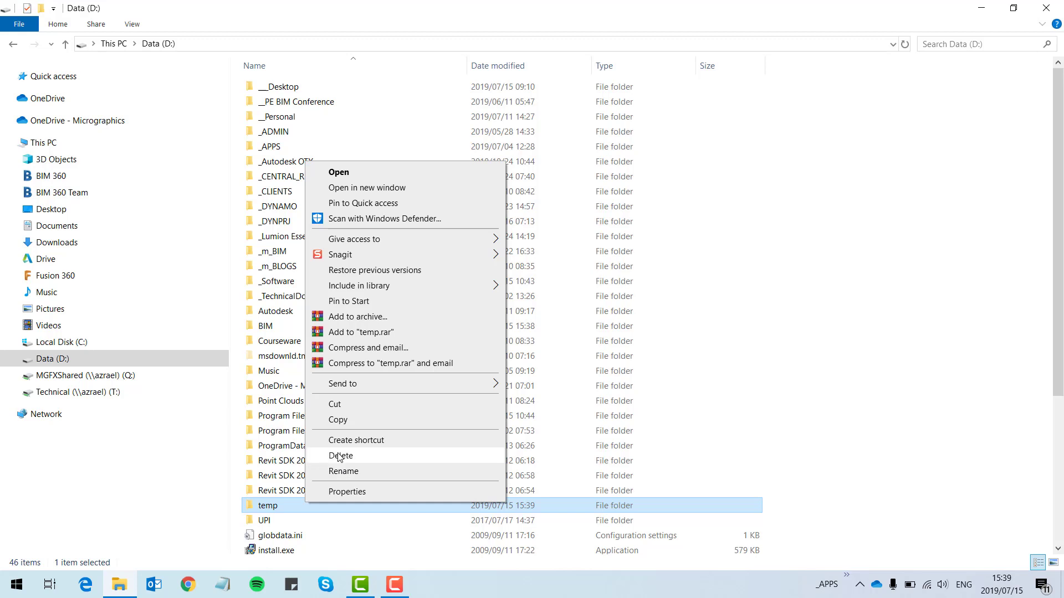
left_click(339, 456)
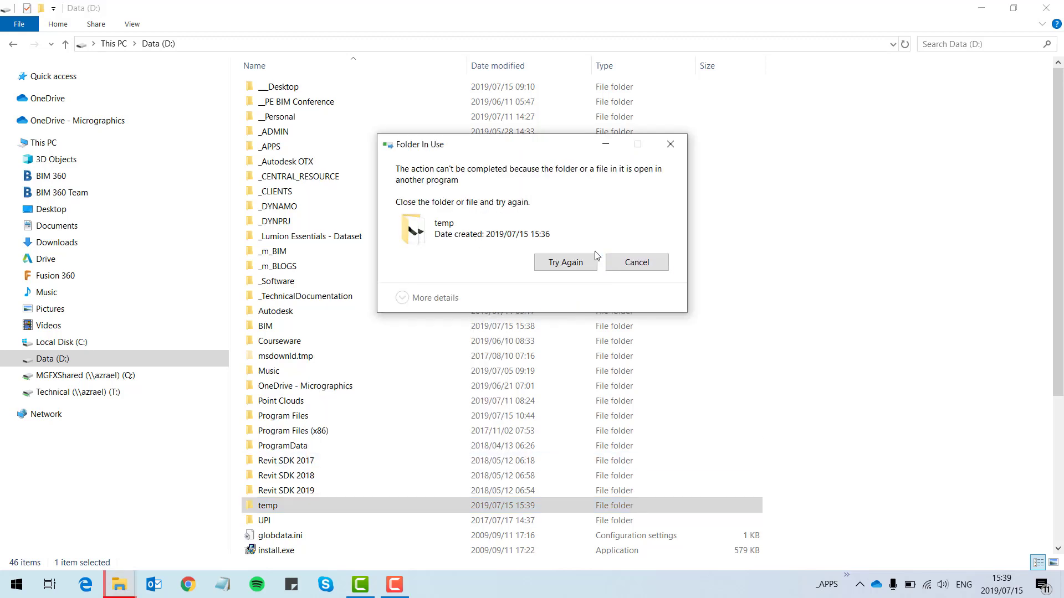
left_click(563, 264)
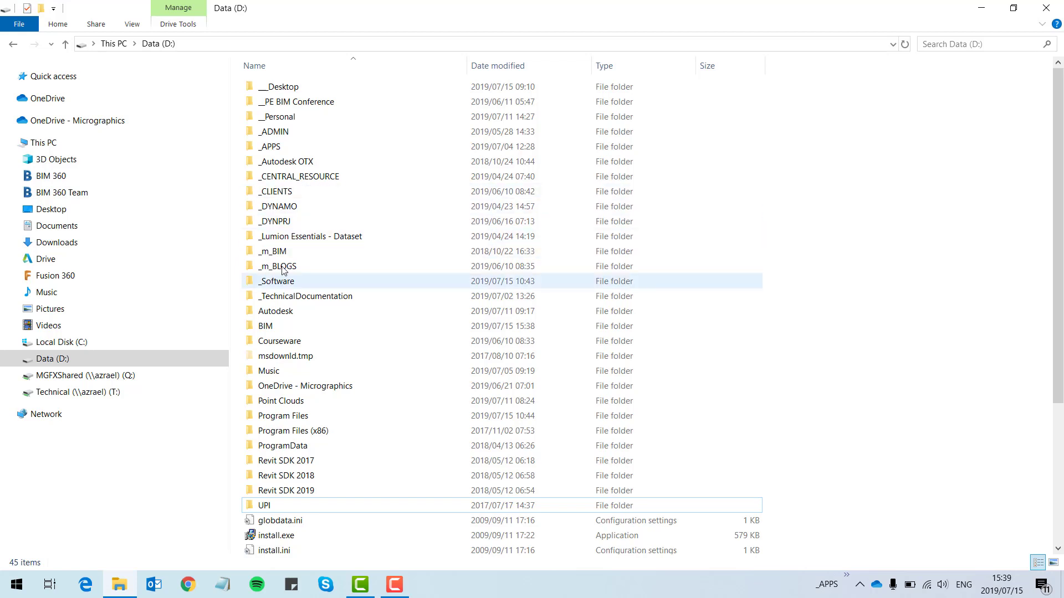
Delete the rac_advanced project .rvt from D:\BIM, check its backup folder, and close File Explorer
left_click(275, 330)
double_click(276, 330)
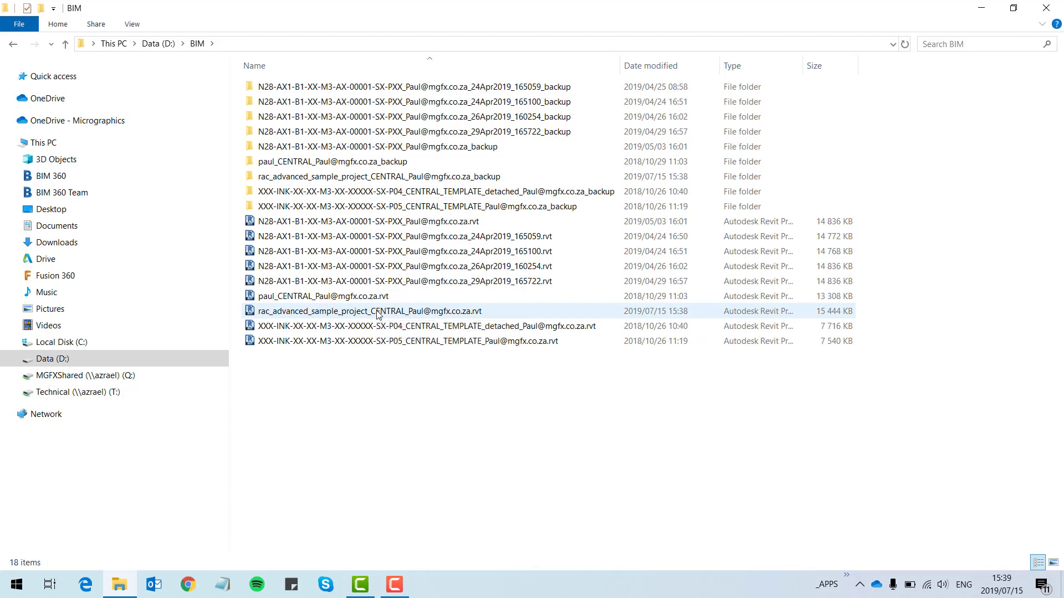
key("ctrl")
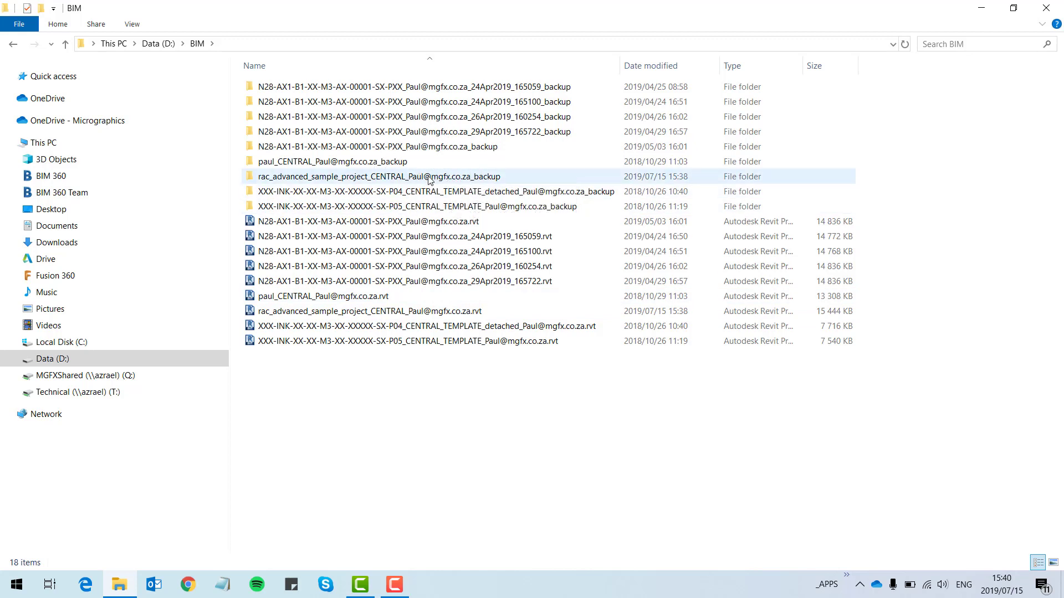
key("ctrl")
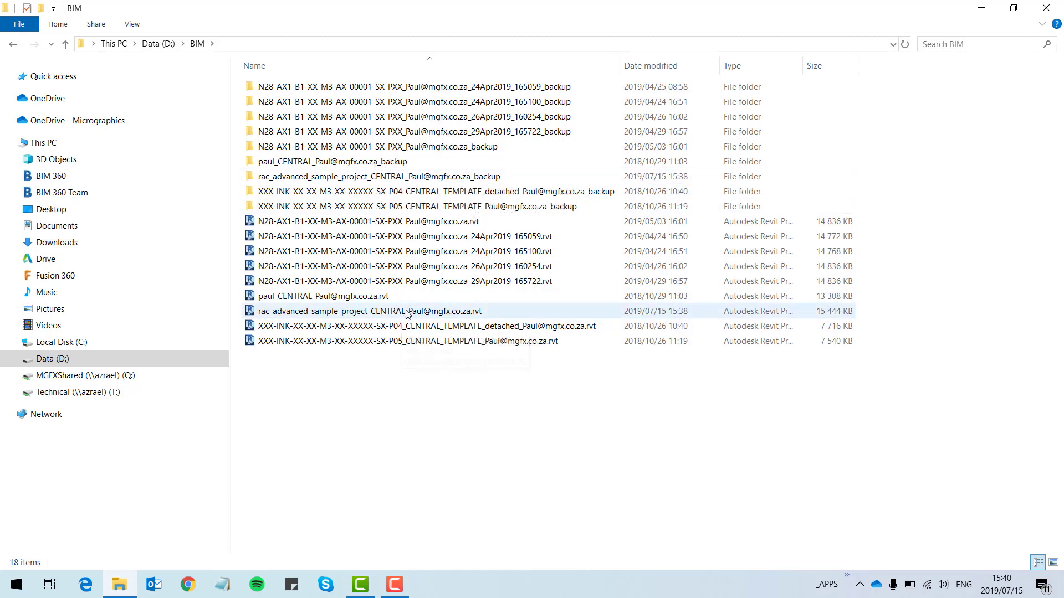
key("ctrl")
right_click(410, 312)
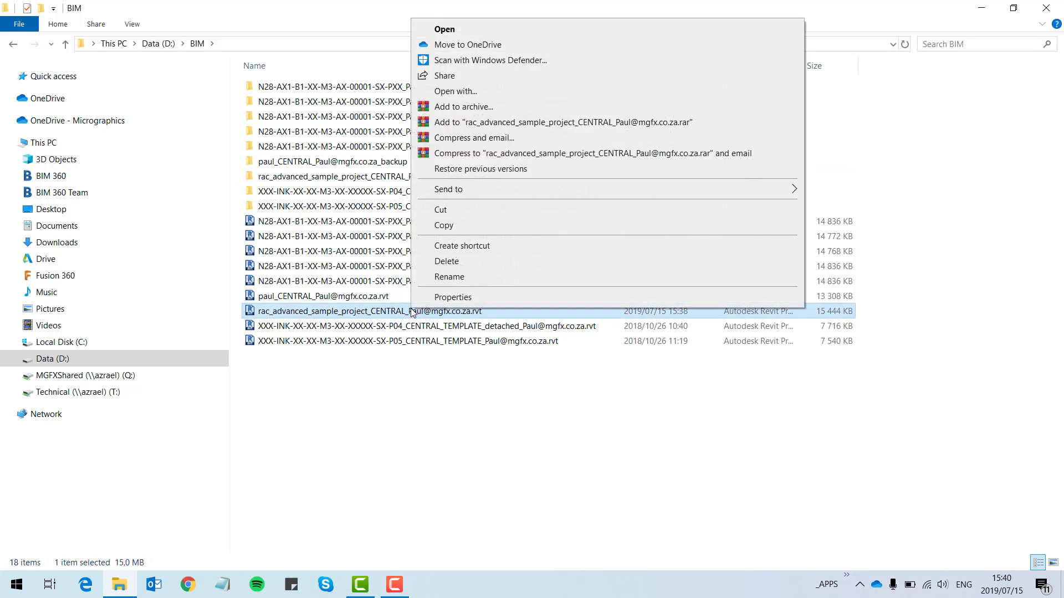
left_click(446, 261)
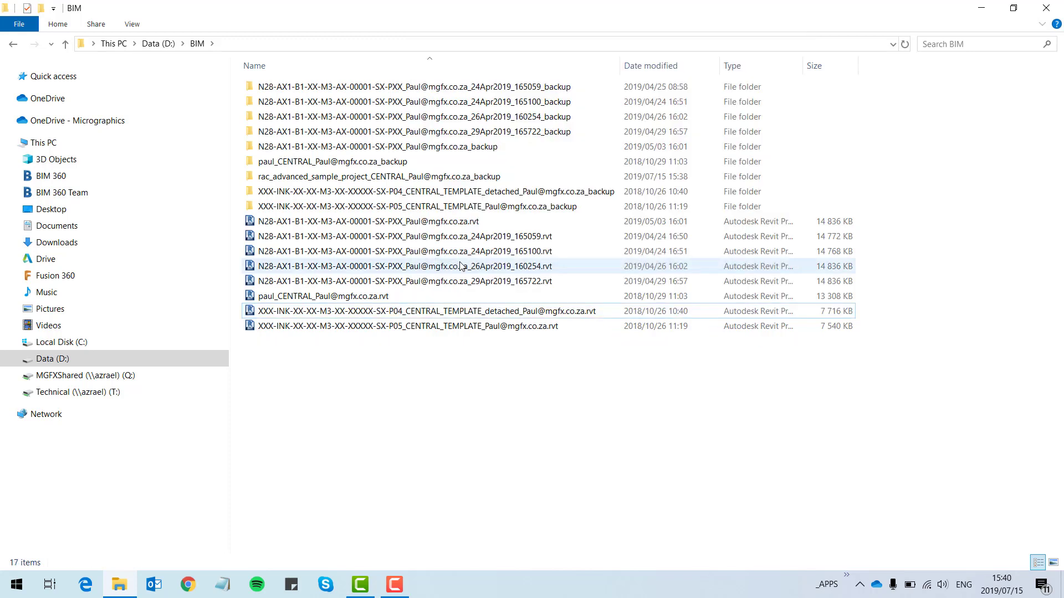
double_click(349, 178)
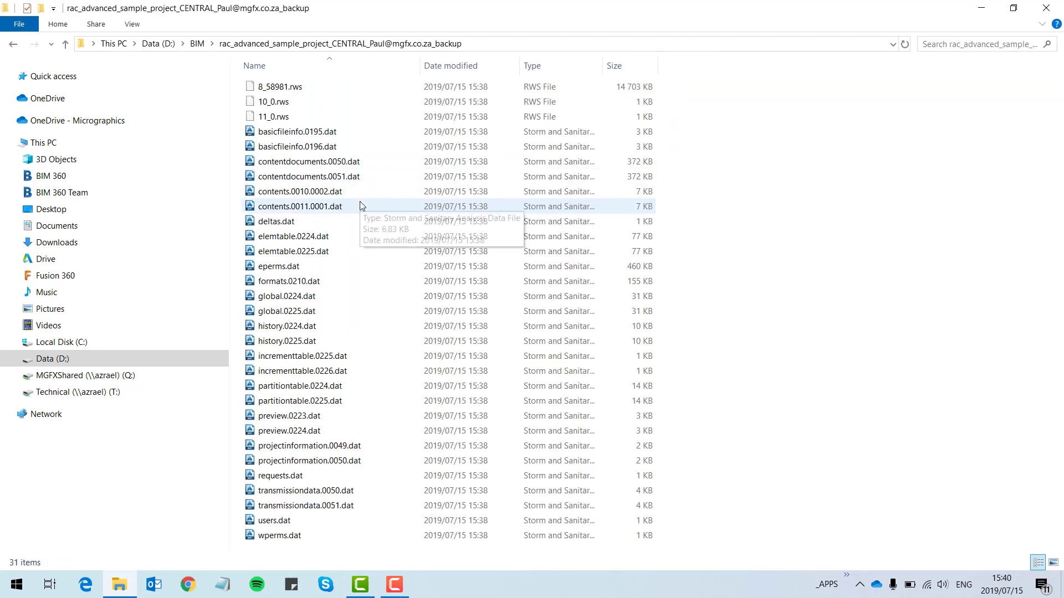
left_click(1059, 9)
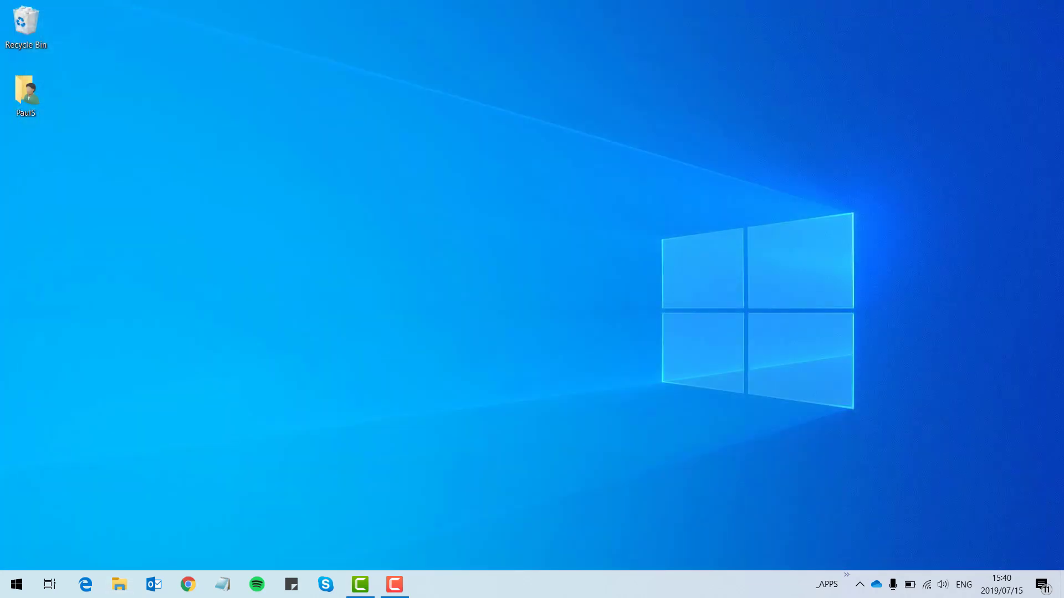
Launch Revit 2020 from the Autodesk 2020 taskbar folder and leave the Home screen
left_click(846, 576)
mouse_move(884, 404)
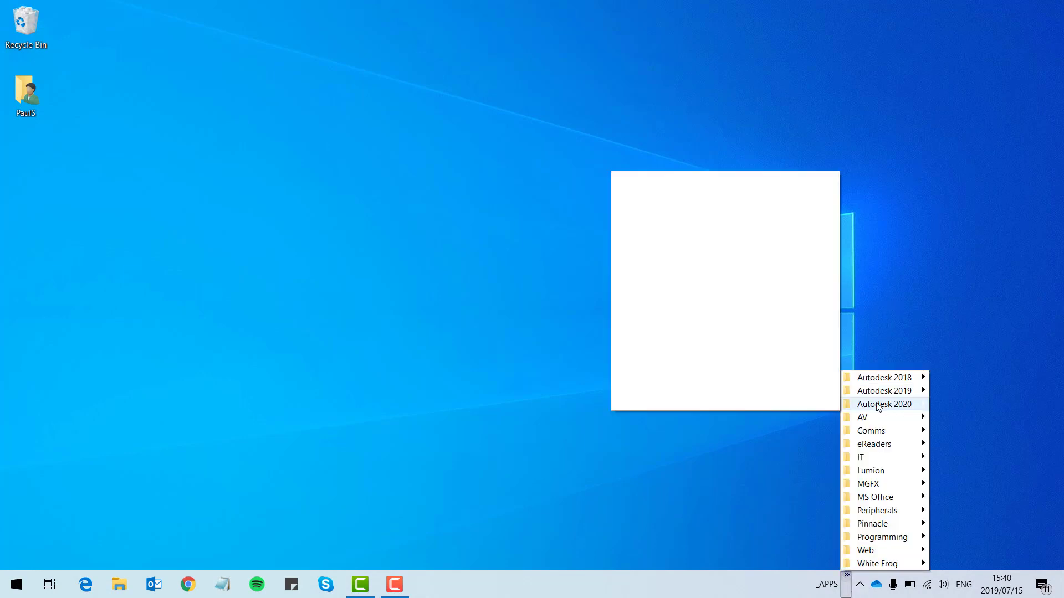
left_click(645, 366)
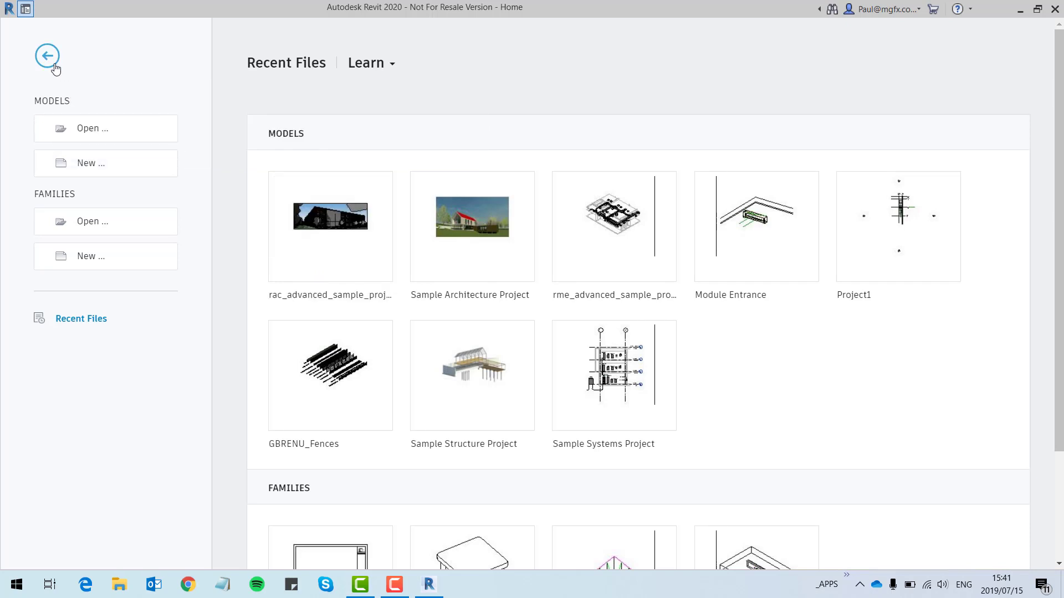
left_click(54, 64)
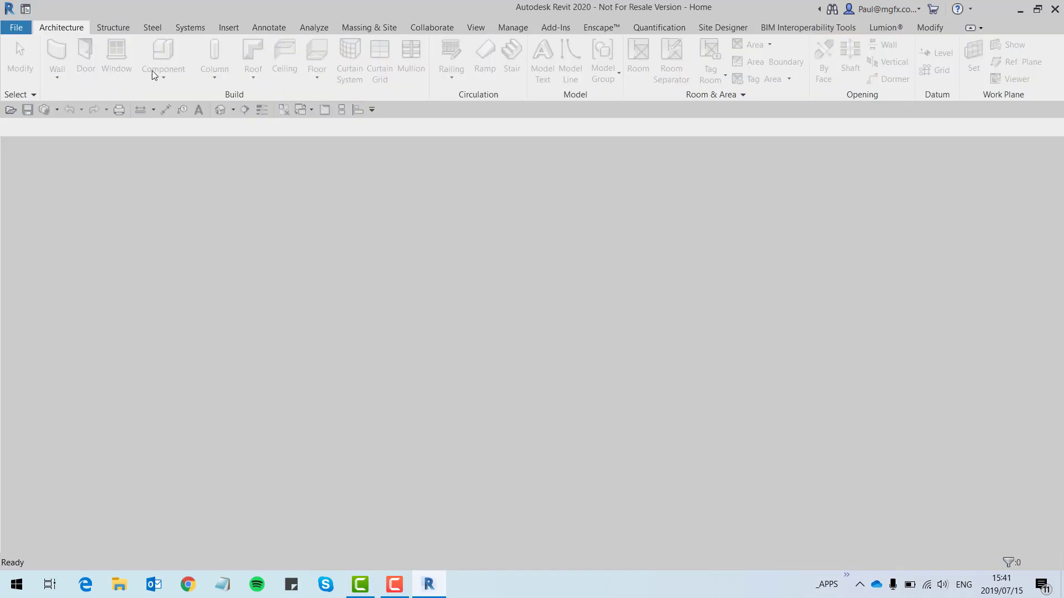
Run Restore Backup from the Collaborate tab on the rac_advanced backup folder in D:\BIM
left_click(432, 29)
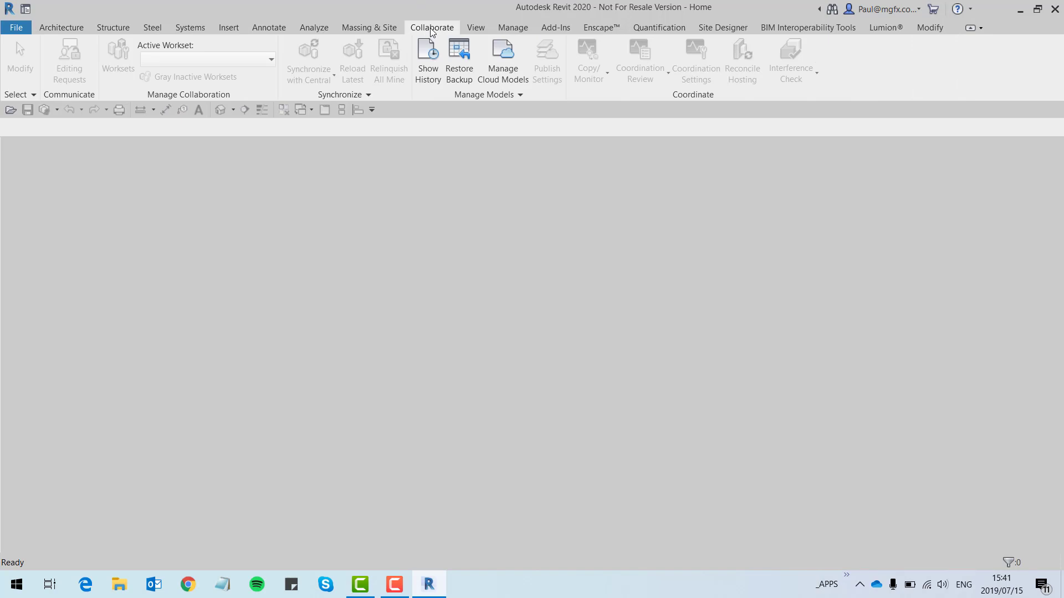
left_click(457, 59)
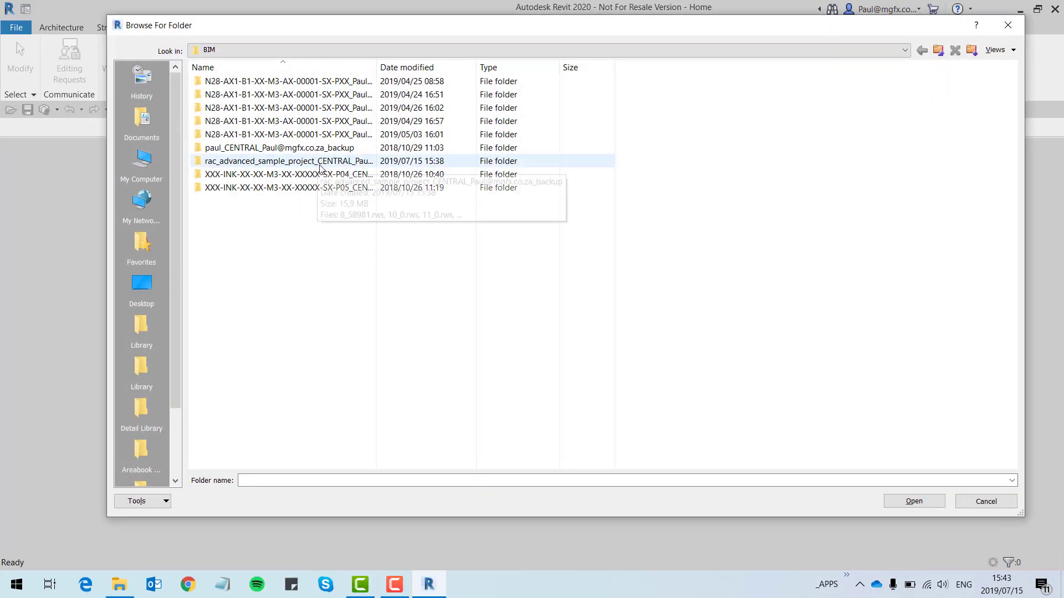
double_click(321, 162)
left_click(903, 500)
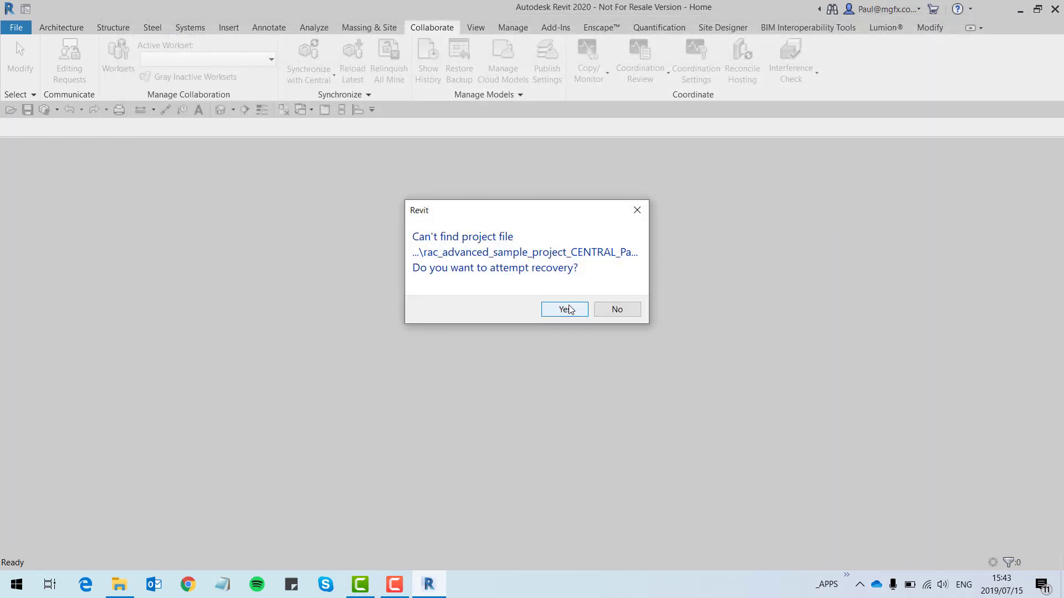
Attempt recovery, save the current backup version as a project in D:\BIM, and open it
left_click(566, 309)
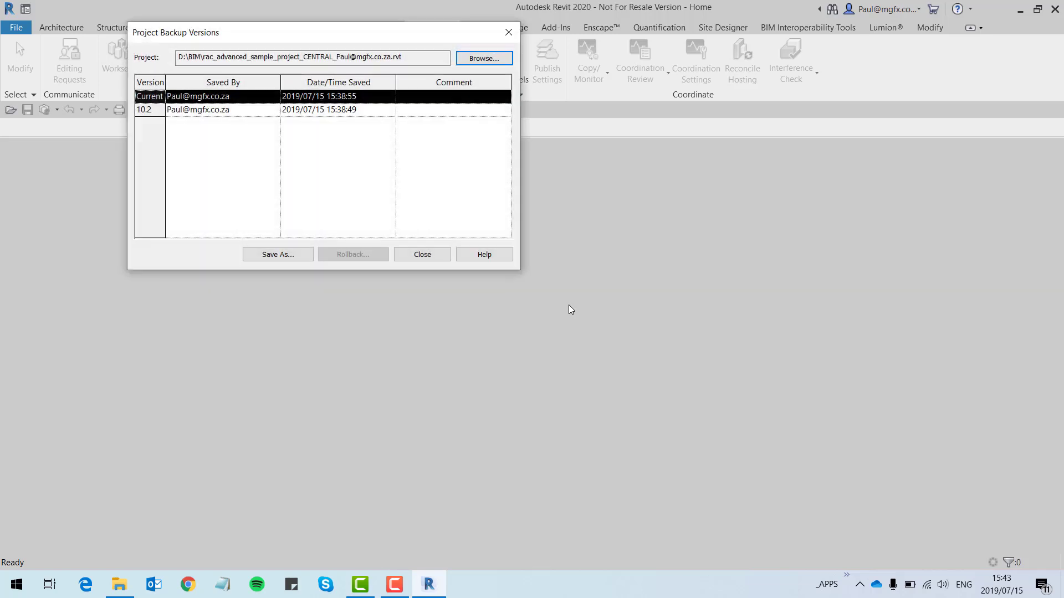
left_click(303, 256)
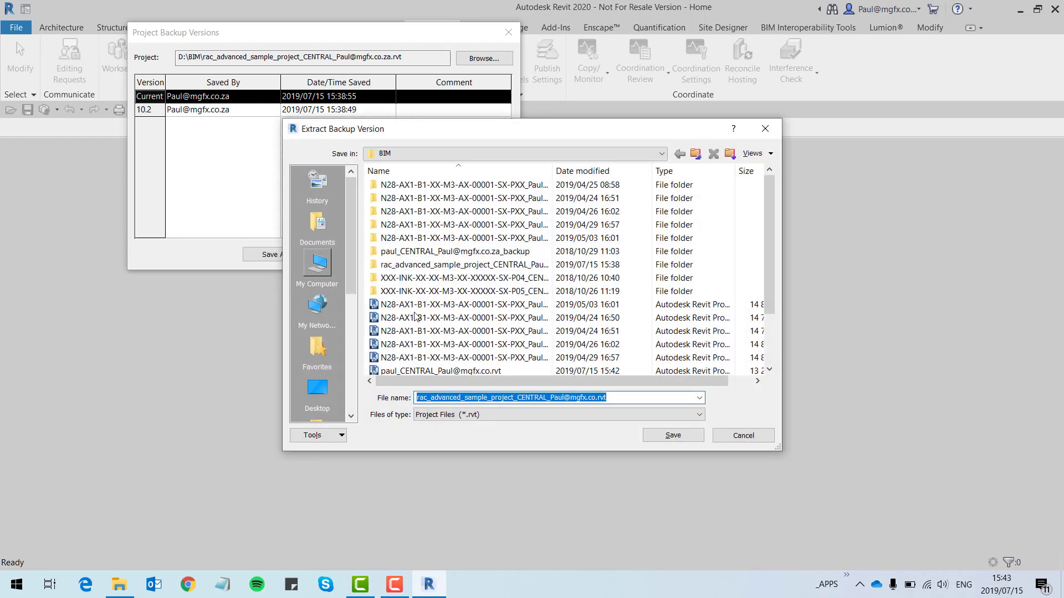
left_click(683, 437)
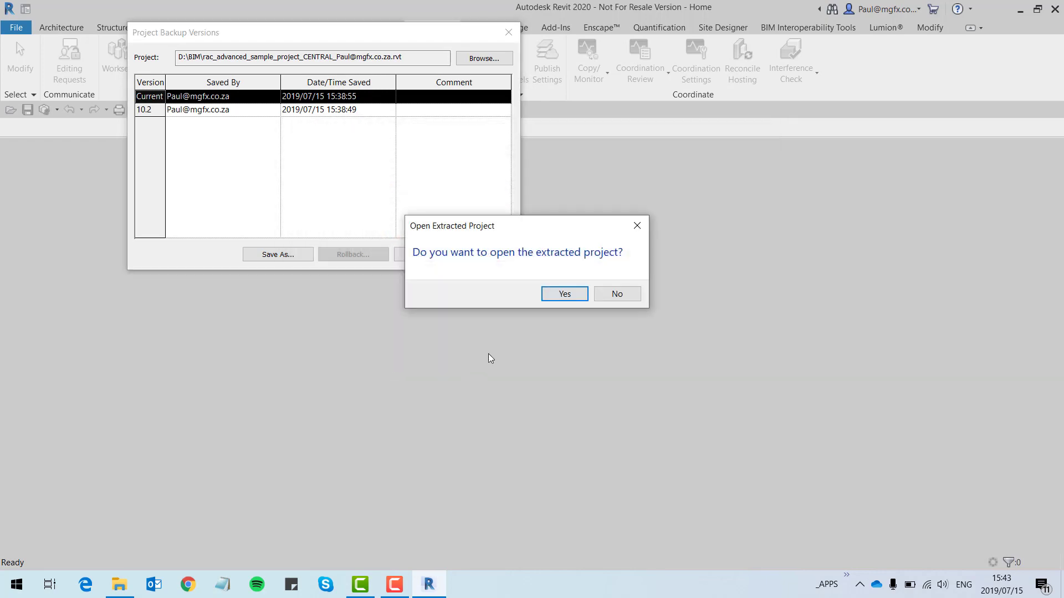
left_click(563, 295)
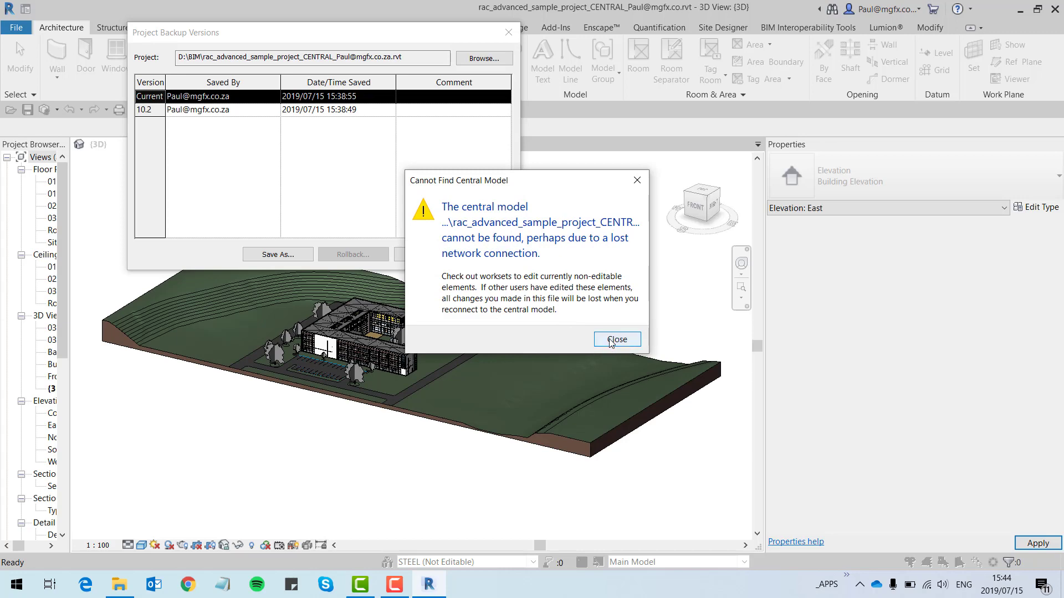
Dismiss the Cannot Find Central Model warning
left_click(613, 339)
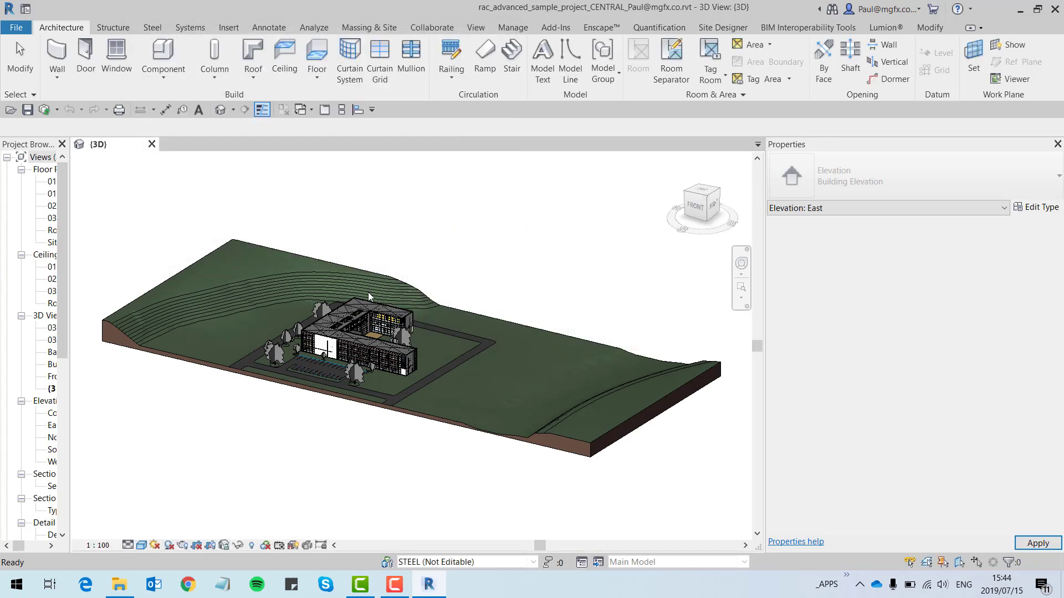